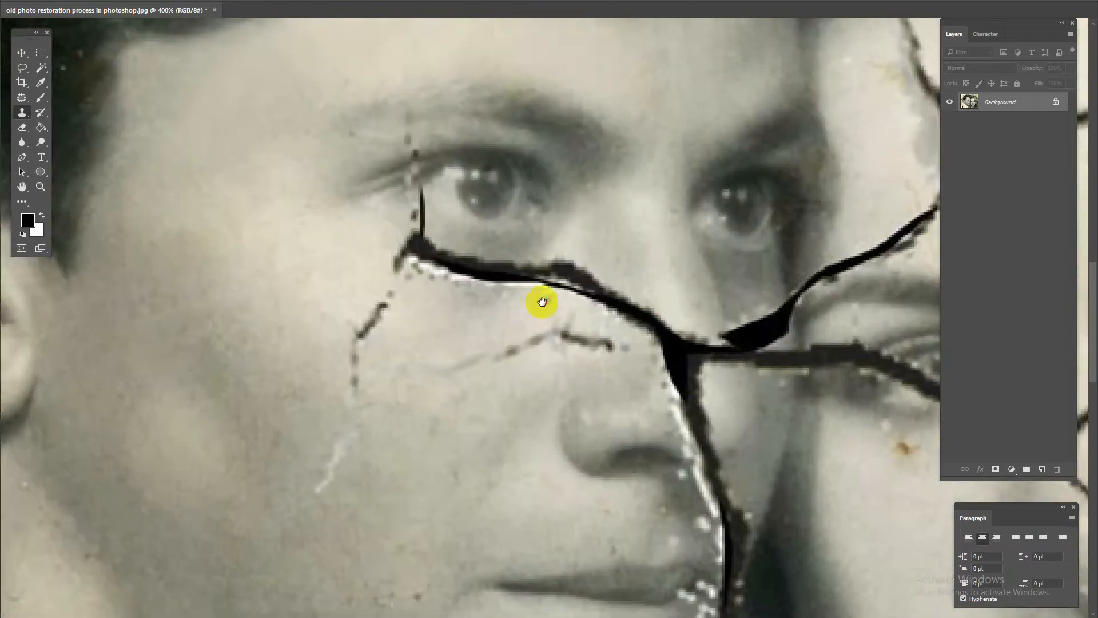
# Step: Clone clean skin over the crack between the man's nose bridge and the woman's forehead with the Clone Stamp
pyautogui.rightClick(594, 322)
pyautogui.moveTo(656, 366); pyautogui.dragTo(652, 366)
pyautogui.click(593, 324)
pyautogui.moveTo(593, 324)
pyautogui.mouseDown()
pyautogui.moveTo(607, 298)
pyautogui.moveTo(600, 319)
pyautogui.moveTo(654, 375)
pyautogui.moveTo(656, 329)
pyautogui.moveTo(628, 327)
pyautogui.mouseUp()
pyautogui.moveTo(619, 277)
pyautogui.mouseDown()
pyautogui.moveTo(644, 252)
pyautogui.moveTo(650, 301)
pyautogui.moveTo(624, 267)
pyautogui.mouseUp()
pyautogui.moveTo(626, 321)
pyautogui.mouseDown()
pyautogui.moveTo(624, 267)
pyautogui.moveTo(644, 294)
pyautogui.mouseUp()
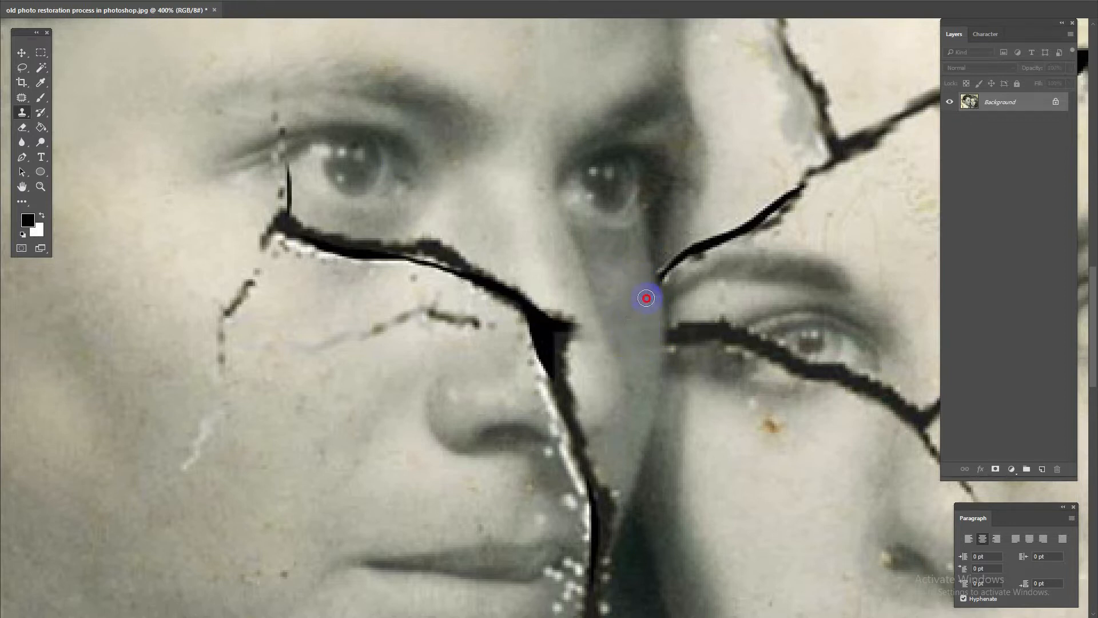
# Step: Clone out the crack segments running through the man's eyebrow and down beside the corner of his eye
pyautogui.scroll(-3, 646, 298)
pyautogui.moveTo(576, 330)
pyautogui.mouseDown()
pyautogui.moveTo(602, 335)
pyautogui.moveTo(567, 326)
pyautogui.moveTo(589, 325)
pyautogui.moveTo(566, 307)
pyautogui.moveTo(580, 315)
pyautogui.moveTo(579, 277)
pyautogui.moveTo(578, 299)
pyautogui.moveTo(598, 253)
pyautogui.moveTo(568, 211)
pyautogui.mouseUp()
pyautogui.keyDown('alt'); pyautogui.click(524, 151); pyautogui.keyUp('alt')
pyautogui.scroll(-3, 591, 263)
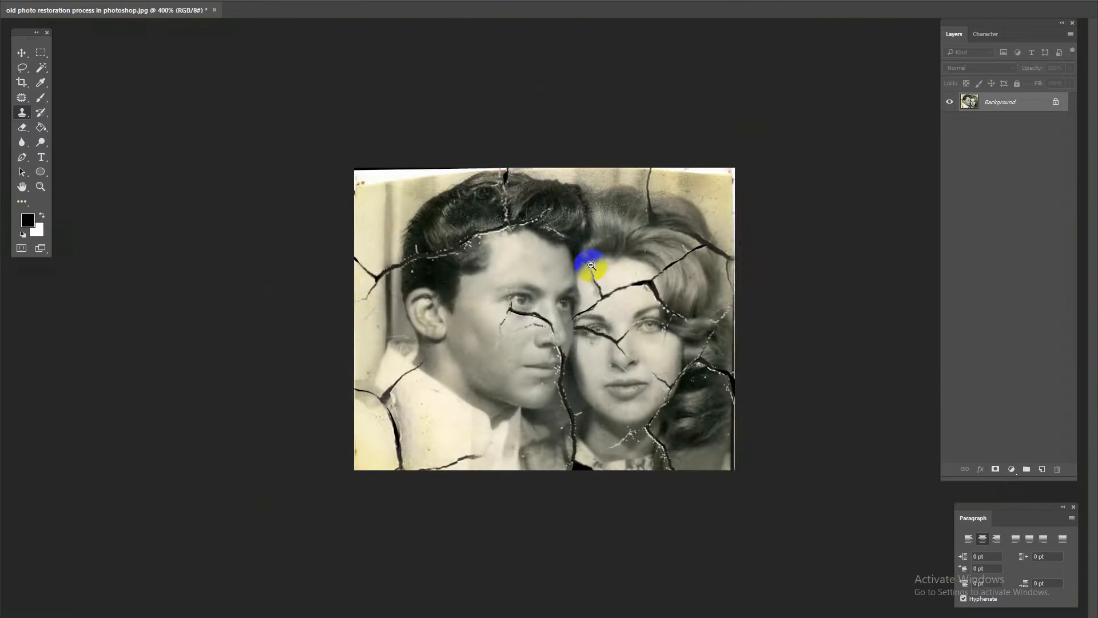
pyautogui.scroll(4, 394, 236)
pyautogui.moveTo(407, 236); pyautogui.dragTo(438, 195)
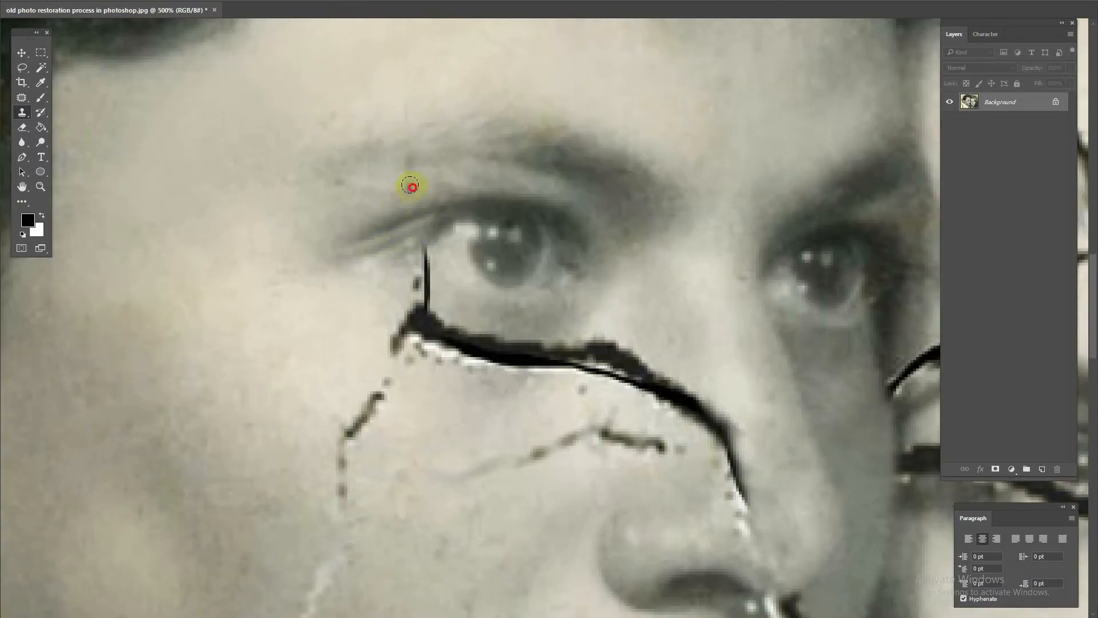
pyautogui.moveTo(339, 184); pyautogui.dragTo(365, 102)
pyautogui.keyDown('alt'); pyautogui.click(468, 186); pyautogui.keyUp('alt')
pyautogui.moveTo(438, 170)
pyautogui.mouseDown()
pyautogui.moveTo(466, 162)
pyautogui.moveTo(452, 173)
pyautogui.moveTo(482, 228)
pyautogui.moveTo(416, 198)
pyautogui.moveTo(479, 205)
pyautogui.mouseUp()
pyautogui.moveTo(423, 254); pyautogui.dragTo(490, 280)
# Step: Clone clean skin over the wide crack beneath the man's eye and across his nose
pyautogui.hotkey('ctrl', '-')
pyautogui.keyDown('alt'); pyautogui.click(518, 353); pyautogui.keyUp('alt')
pyautogui.click(560, 326)
pyautogui.moveTo(560, 326)
pyautogui.mouseDown()
pyautogui.moveTo(464, 341)
pyautogui.moveTo(440, 374)
pyautogui.mouseUp()
pyautogui.moveTo(515, 258)
pyautogui.mouseDown()
pyautogui.moveTo(549, 264)
pyautogui.moveTo(608, 307)
pyautogui.moveTo(640, 385)
pyautogui.mouseUp()
pyautogui.moveTo(582, 332)
pyautogui.mouseDown()
pyautogui.moveTo(478, 299)
pyautogui.moveTo(554, 271)
pyautogui.mouseUp()
pyautogui.rightClick(558, 321)
pyautogui.click(622, 346)
pyautogui.keyDown('alt'); pyautogui.click(621, 243); pyautogui.keyUp('alt')
pyautogui.moveTo(642, 318); pyautogui.dragTo(630, 379)
pyautogui.moveTo(524, 265)
pyautogui.mouseDown()
pyautogui.moveTo(554, 247)
pyautogui.moveTo(492, 260)
pyautogui.mouseUp()
# Step: Clone out the thin cracks on the man's cheek and even out the skin under his eye
pyautogui.moveTo(346, 308)
pyautogui.mouseDown()
pyautogui.moveTo(336, 294)
pyautogui.moveTo(322, 378)
pyautogui.mouseUp()
pyautogui.keyDown('alt'); pyautogui.click(384, 405); pyautogui.keyUp('alt')
pyautogui.keyDown('alt'); pyautogui.click(247, 435); pyautogui.keyUp('alt')
pyautogui.moveTo(316, 418); pyautogui.dragTo(284, 474)
pyautogui.rightClick(482, 315)
pyautogui.click(547, 341)
pyautogui.keyDown('alt'); pyautogui.click(512, 234); pyautogui.keyUp('alt')
pyautogui.moveTo(491, 243)
pyautogui.mouseDown()
pyautogui.moveTo(440, 238)
pyautogui.moveTo(356, 214)
pyautogui.moveTo(415, 228)
pyautogui.moveTo(401, 247)
pyautogui.moveTo(438, 263)
pyautogui.moveTo(530, 232)
pyautogui.mouseUp()
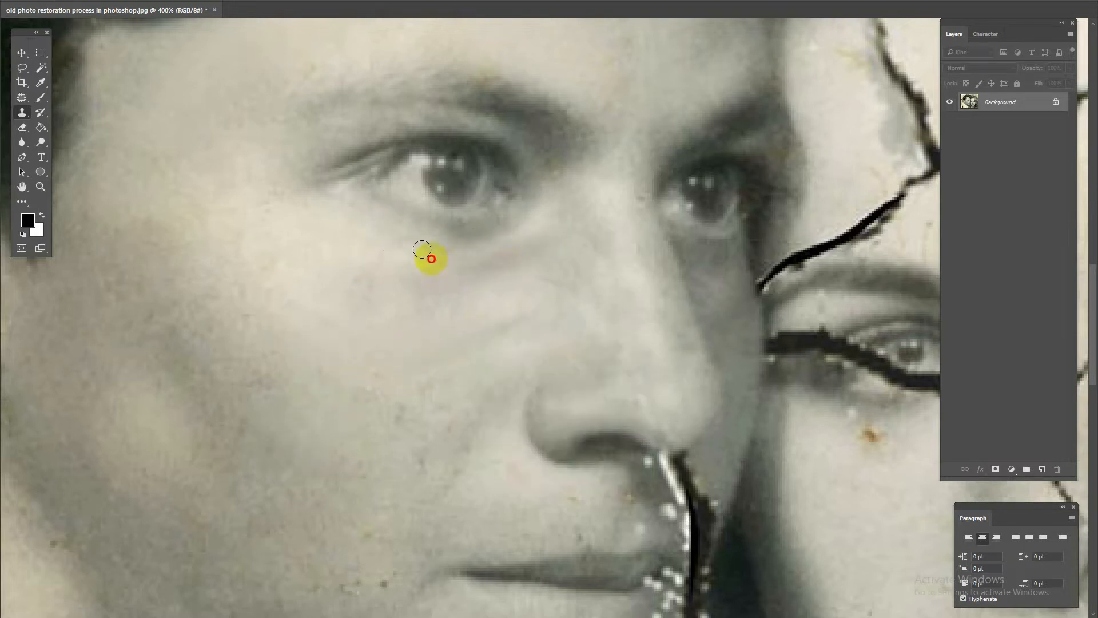
# Step: Clone smooth skin over the spots and uneven patches on the man's cheek, jaw and neck
pyautogui.scroll(-2, 427, 325)
pyautogui.keyDown('alt'); pyautogui.click(390, 320); pyautogui.keyUp('alt')
pyautogui.click(350, 277)
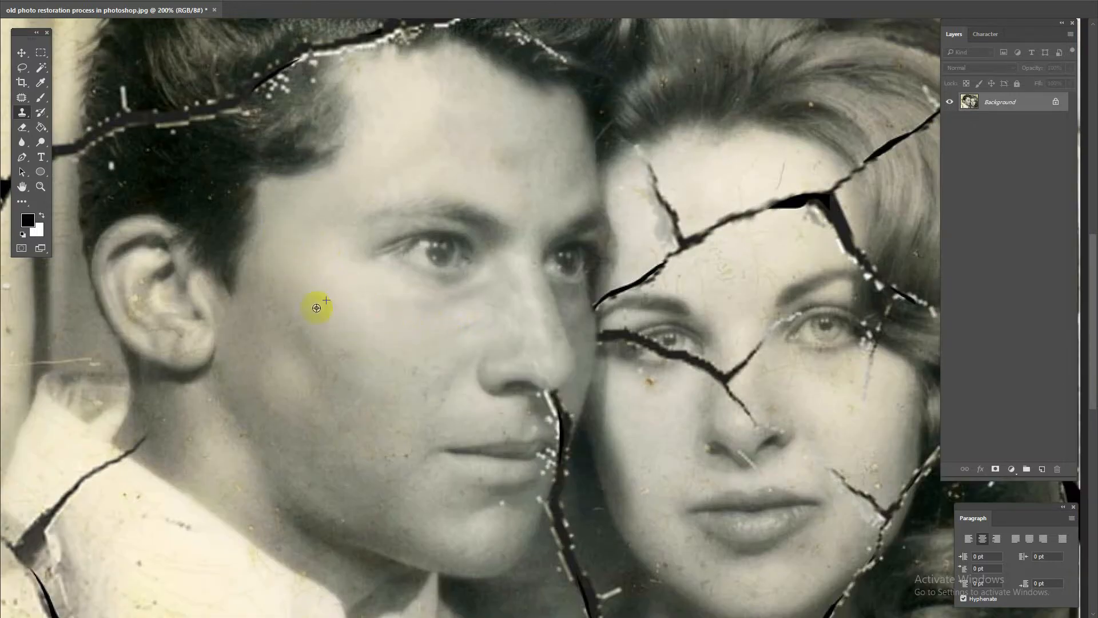
pyautogui.click(217, 474)
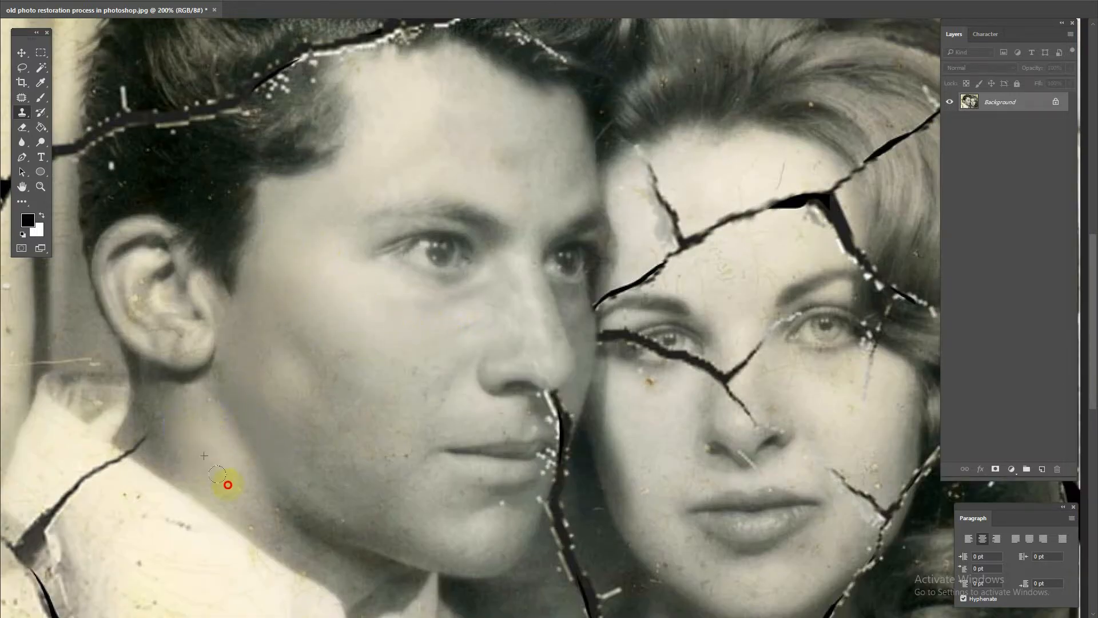
pyautogui.click(495, 322)
pyautogui.click(539, 326)
pyautogui.moveTo(424, 300); pyautogui.dragTo(383, 291)
pyautogui.keyDown('alt'); pyautogui.click(390, 325); pyautogui.keyUp('alt')
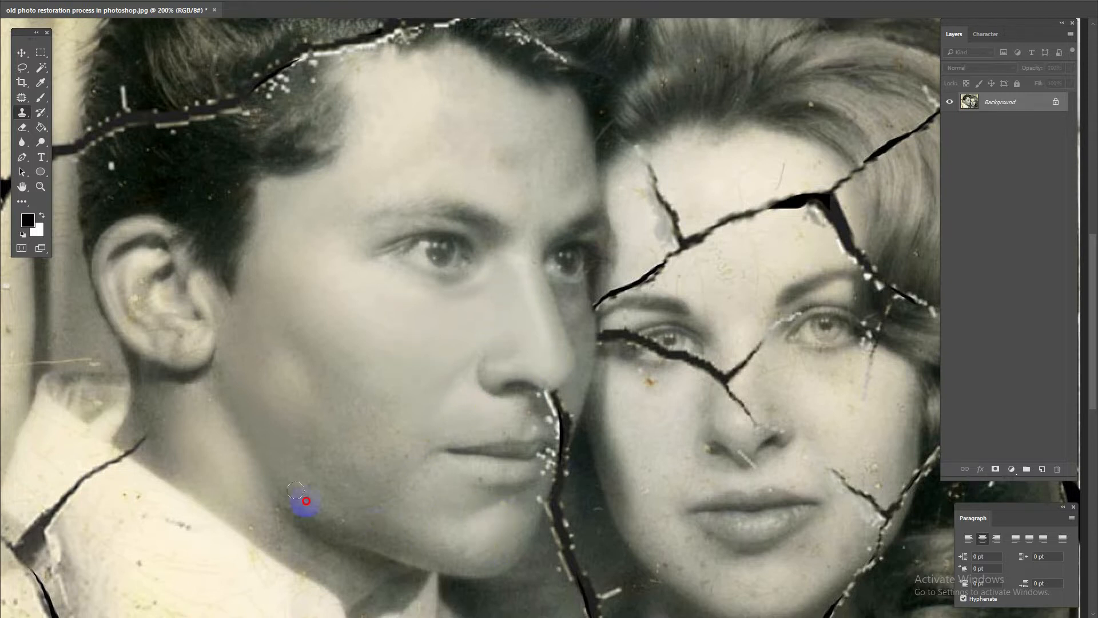
# Step: Clone out the crack and white specks between the man's nostril and the corner of his mouth
pyautogui.moveTo(501, 431); pyautogui.dragTo(392, 392)
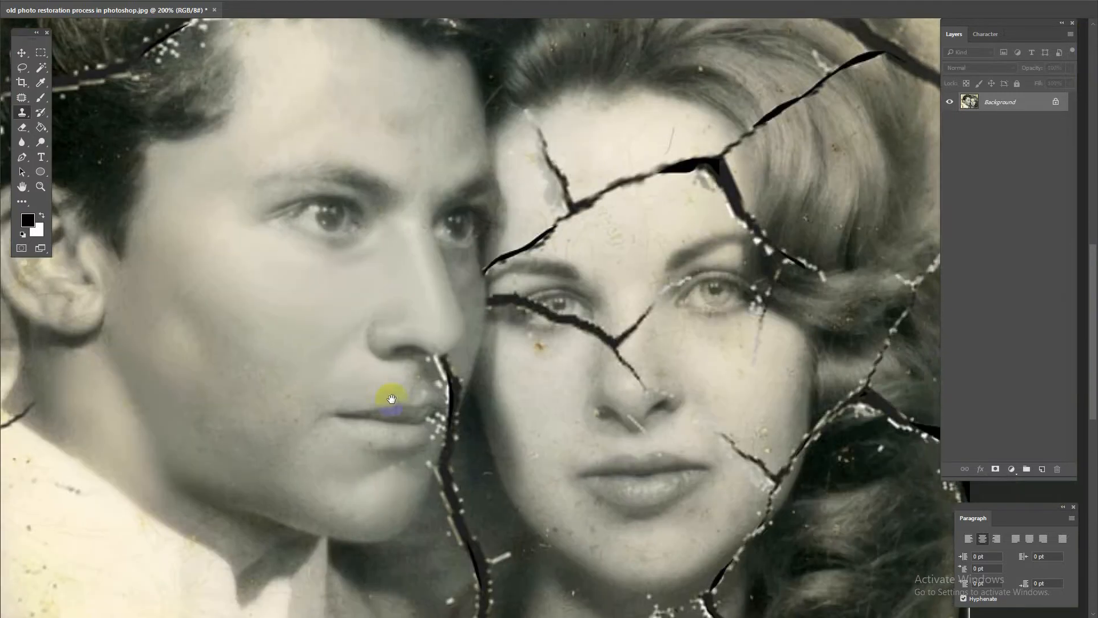
pyautogui.scroll(2, 447, 389)
pyautogui.rightClick(467, 406)
pyautogui.press('Return')
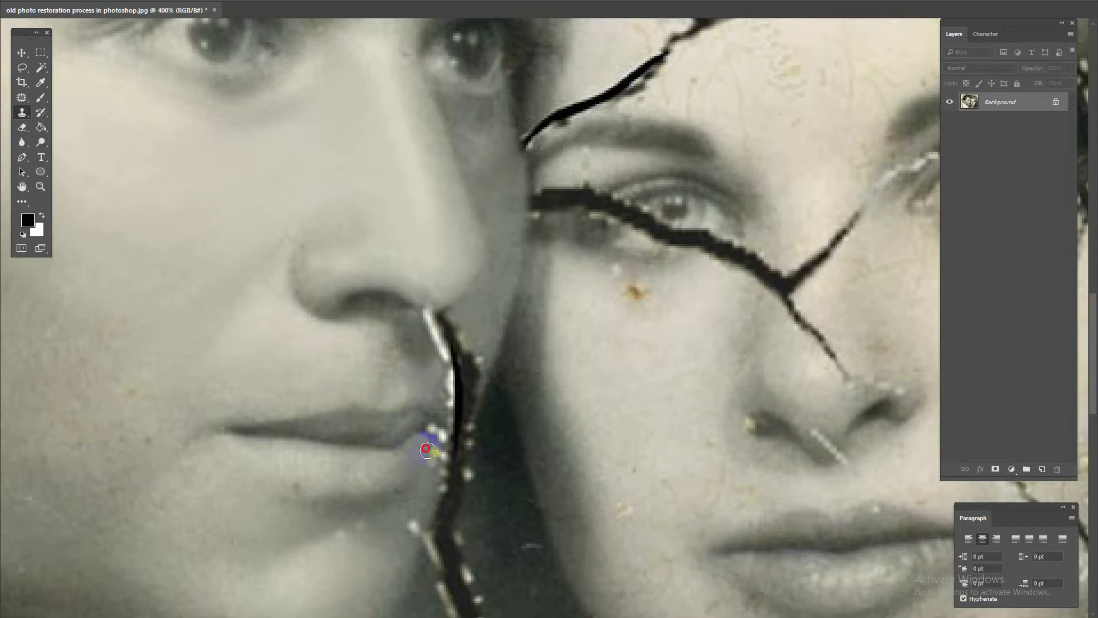
pyautogui.moveTo(483, 367)
pyautogui.mouseDown()
pyautogui.moveTo(518, 247)
pyautogui.moveTo(498, 312)
pyautogui.moveTo(501, 256)
pyautogui.moveTo(501, 291)
pyautogui.mouseUp()
pyautogui.keyDown('alt'); pyautogui.click(518, 246); pyautogui.keyUp('alt')
pyautogui.moveTo(423, 405); pyautogui.dragTo(505, 286)
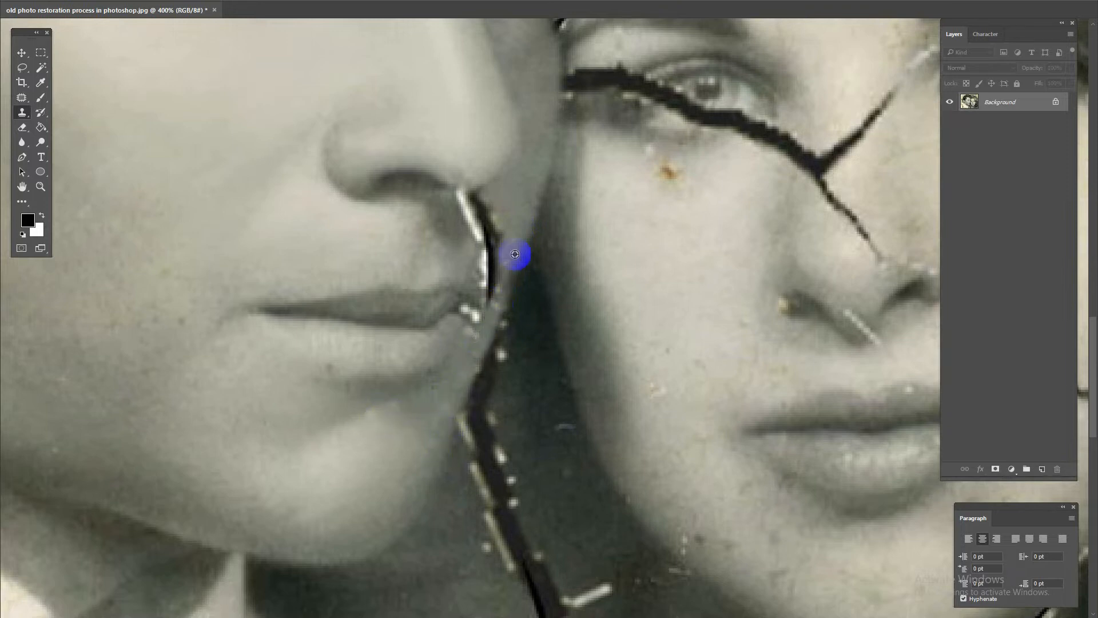
pyautogui.moveTo(473, 188)
pyautogui.mouseDown()
pyautogui.moveTo(500, 246)
pyautogui.moveTo(483, 284)
pyautogui.mouseUp()
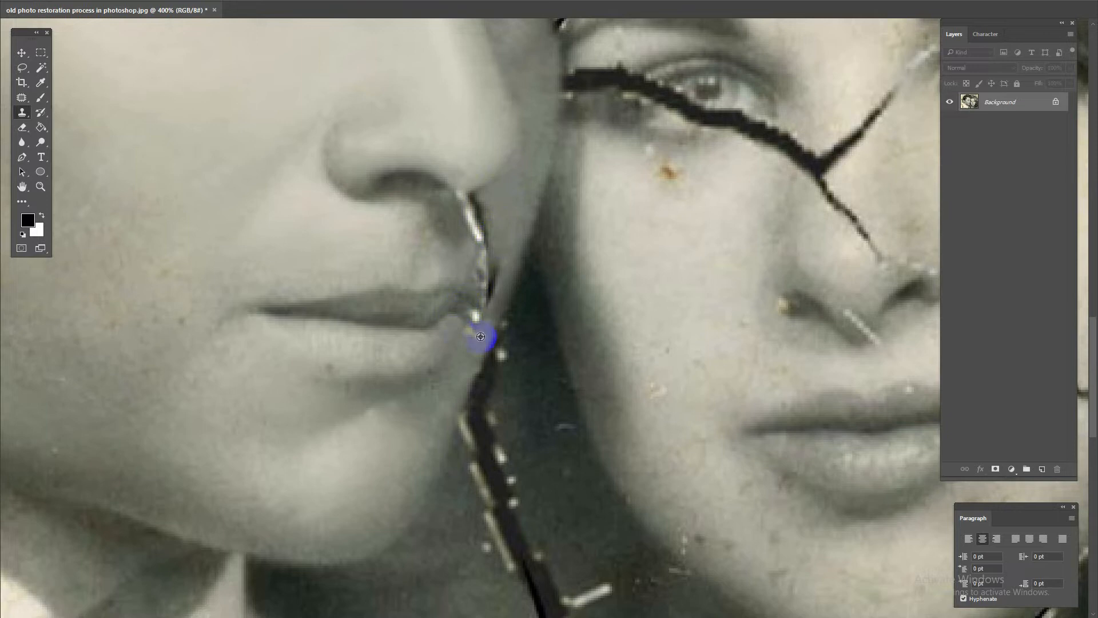
pyautogui.moveTo(482, 258); pyautogui.dragTo(488, 306)
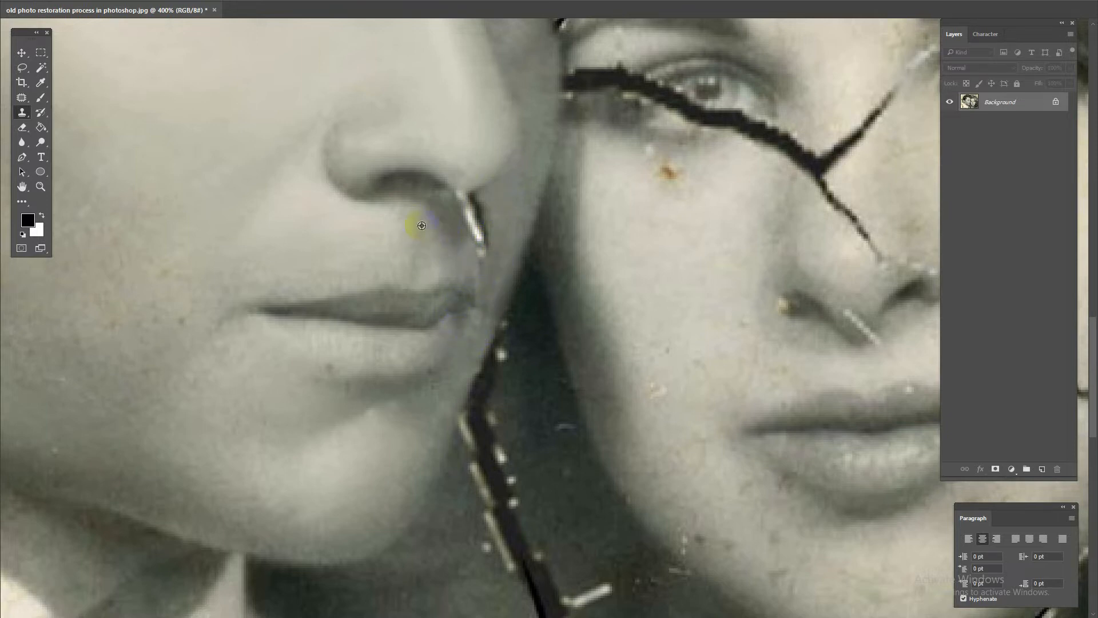
pyautogui.click(480, 231)
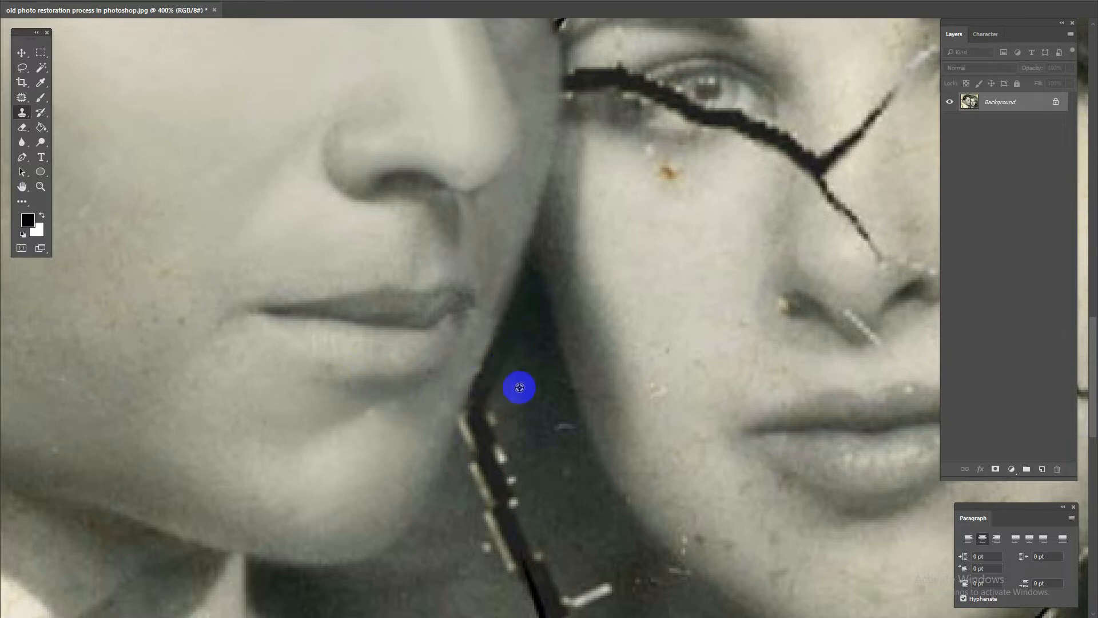
# Step: Clone the dark background over the crack along the edge of the man's chin
pyautogui.click(536, 385)
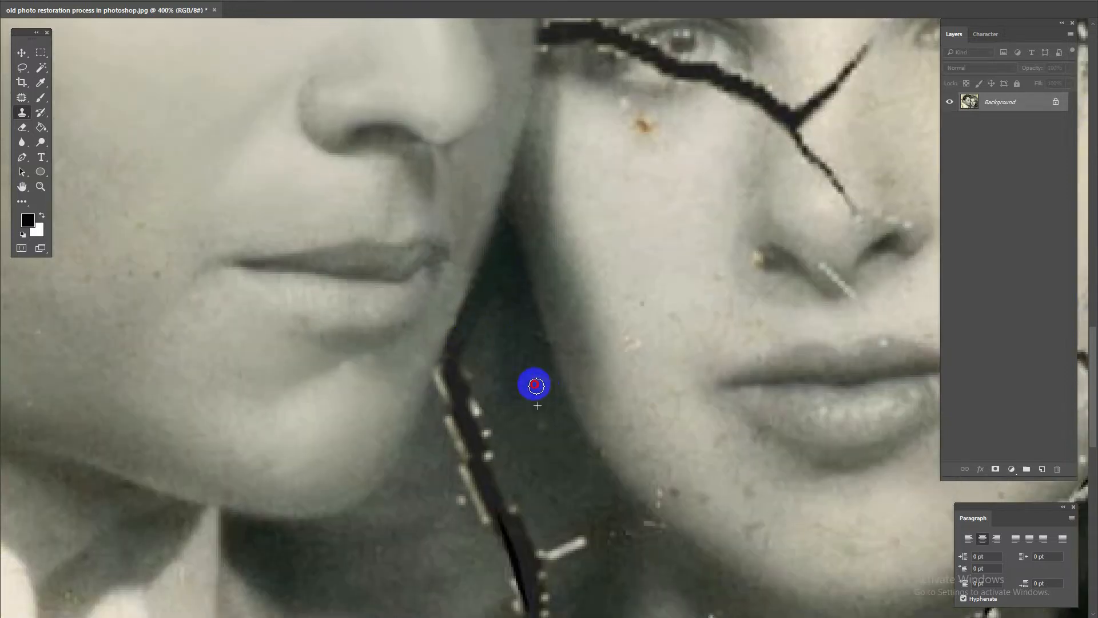
pyautogui.moveTo(517, 375); pyautogui.dragTo(491, 255)
pyautogui.moveTo(422, 242)
pyautogui.mouseDown()
pyautogui.moveTo(414, 260)
pyautogui.moveTo(426, 249)
pyautogui.moveTo(451, 255)
pyautogui.mouseUp()
pyautogui.keyDown('alt'); pyautogui.click(455, 228); pyautogui.keyUp('alt')
pyautogui.click(451, 257)
pyautogui.keyDown('alt'); pyautogui.click(419, 305); pyautogui.keyUp('alt')
pyautogui.click(444, 305)
pyautogui.keyDown('alt'); pyautogui.click(467, 228); pyautogui.keyUp('alt')
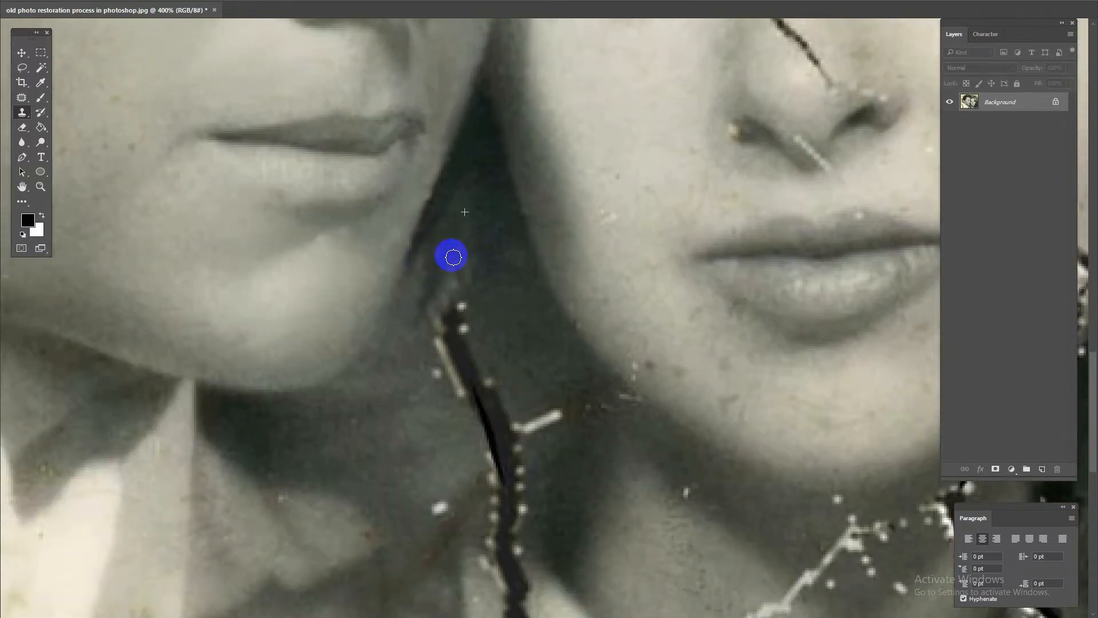
# Step: Clone dark background over the upper part of the remaining crack between the two faces, below chin level
pyautogui.scroll(-2, 454, 308)
pyautogui.rightClick(470, 321)
pyautogui.click(492, 314)
pyautogui.moveTo(456, 315)
pyautogui.mouseDown()
pyautogui.moveTo(440, 336)
pyautogui.moveTo(457, 314)
pyautogui.mouseUp()
pyautogui.keyDown('alt'); pyautogui.click(501, 297); pyautogui.keyUp('alt')
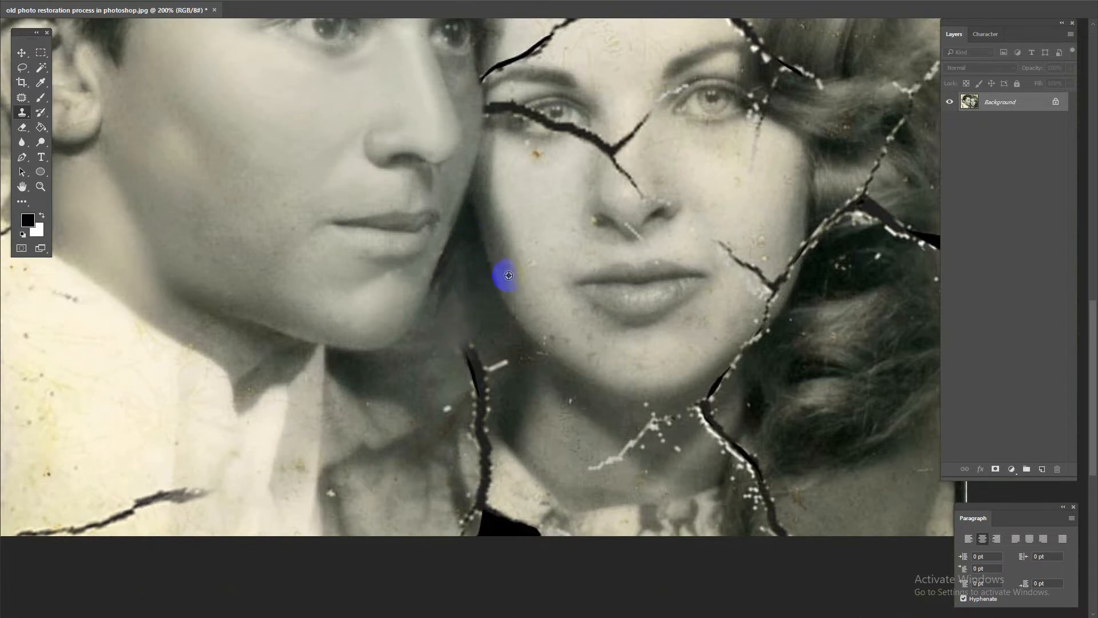
pyautogui.click(502, 362)
# Step: Clone clean skin over the blemishes on the man's forehead and temple
pyautogui.moveTo(287, 238)
pyautogui.mouseDown()
pyautogui.moveTo(509, 278)
pyautogui.moveTo(528, 515)
pyautogui.mouseUp()
pyautogui.moveTo(572, 192); pyautogui.dragTo(524, 137)
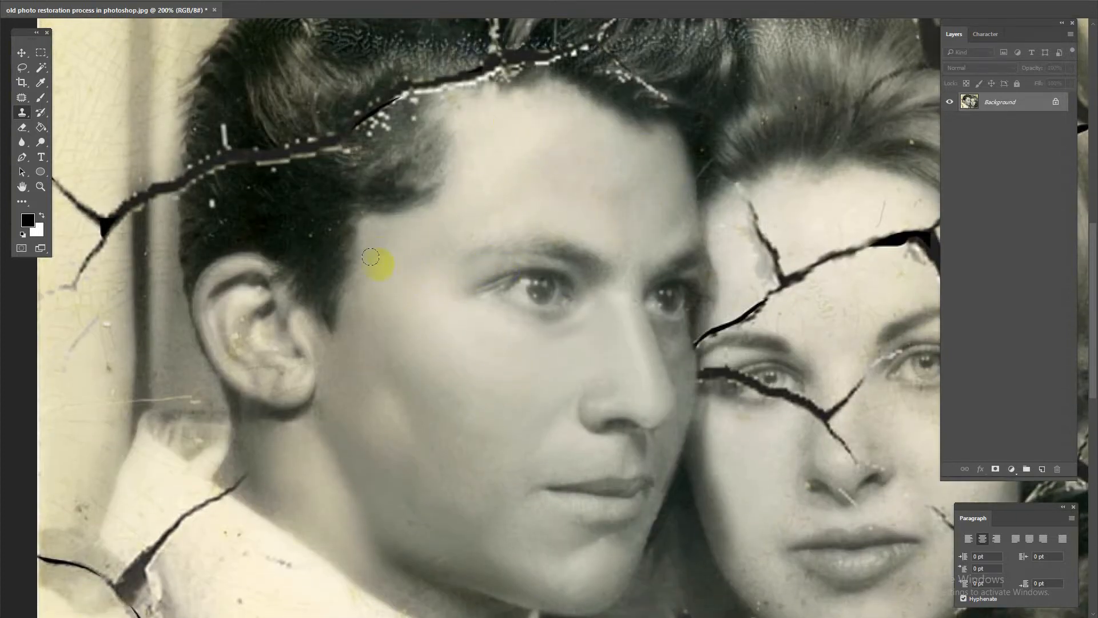
pyautogui.moveTo(379, 252); pyautogui.dragTo(488, 251)
pyautogui.rightClick(418, 234)
pyautogui.click(416, 247)
pyautogui.moveTo(442, 325); pyautogui.dragTo(462, 262)
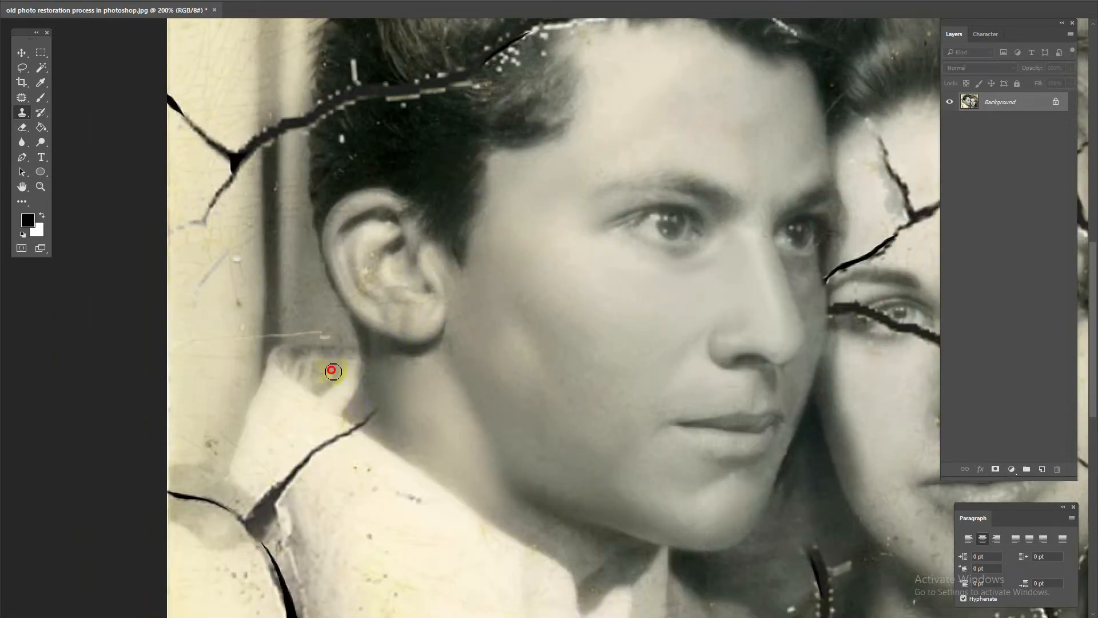
# Step: Clone hair texture over the short white scratch in the man's hair above his forehead
pyautogui.moveTo(361, 251)
pyautogui.mouseDown()
pyautogui.moveTo(369, 146)
pyautogui.moveTo(423, 118)
pyautogui.mouseUp()
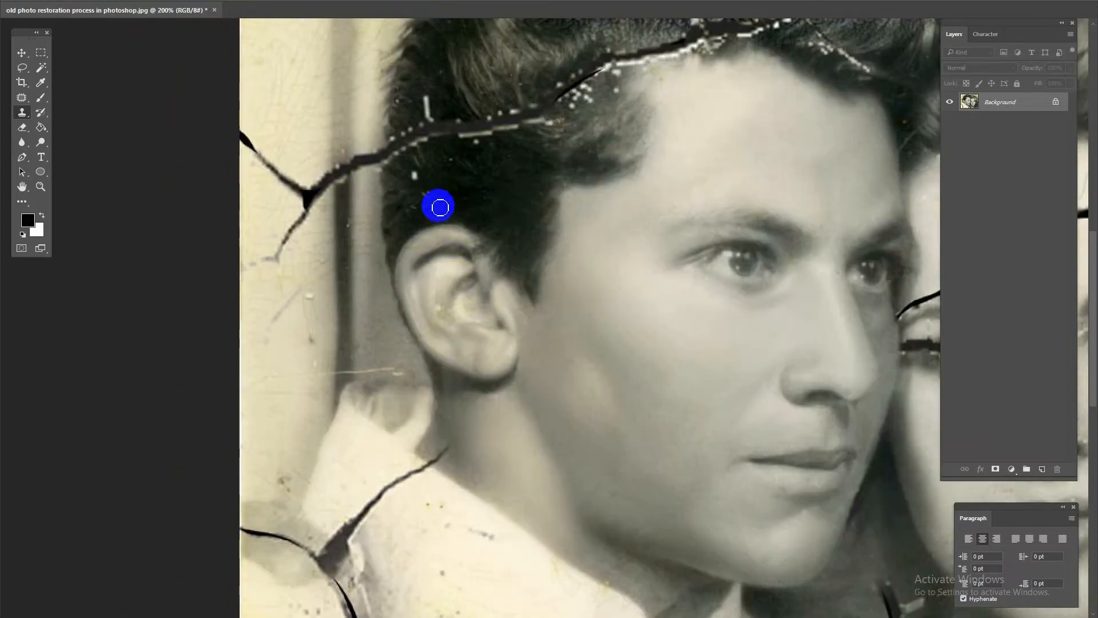
pyautogui.moveTo(438, 203)
pyautogui.mouseDown()
pyautogui.moveTo(435, 178)
pyautogui.moveTo(500, 157)
pyautogui.mouseUp()
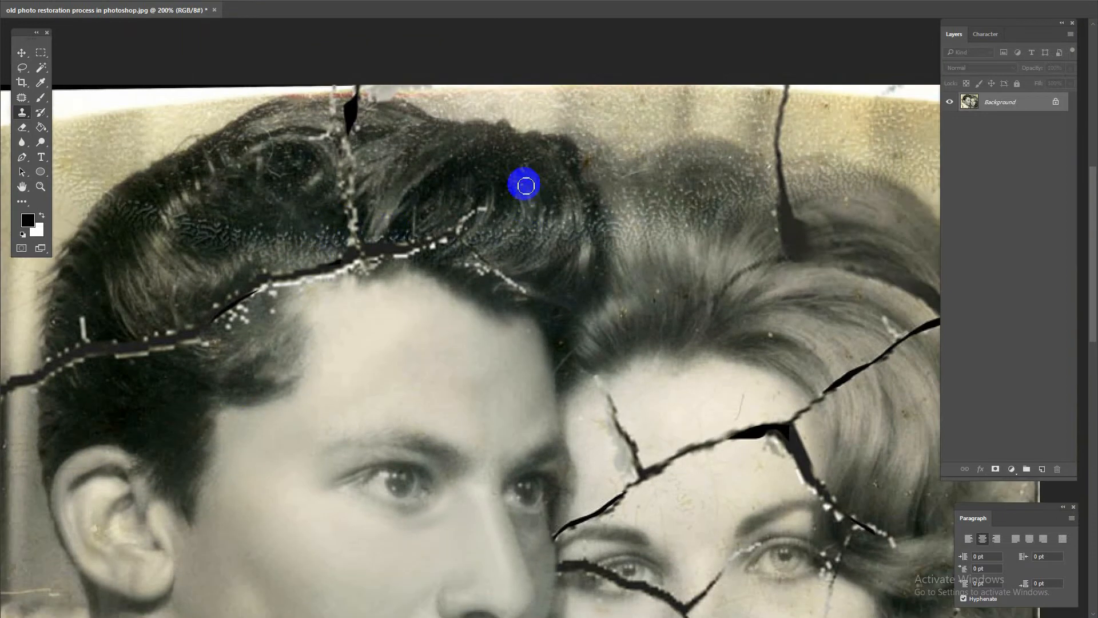
pyautogui.moveTo(522, 181); pyautogui.dragTo(533, 118)
pyautogui.moveTo(582, 163)
pyautogui.mouseDown()
pyautogui.moveTo(600, 241)
pyautogui.moveTo(578, 211)
pyautogui.moveTo(560, 247)
pyautogui.moveTo(525, 252)
pyautogui.moveTo(532, 228)
pyautogui.moveTo(533, 272)
pyautogui.moveTo(515, 288)
pyautogui.moveTo(526, 293)
pyautogui.moveTo(530, 280)
pyautogui.moveTo(499, 275)
pyautogui.moveTo(502, 263)
pyautogui.moveTo(466, 281)
pyautogui.moveTo(488, 260)
pyautogui.moveTo(472, 262)
pyautogui.moveTo(536, 279)
pyautogui.moveTo(532, 326)
pyautogui.mouseUp()
pyautogui.scroll(-3, 536, 300)
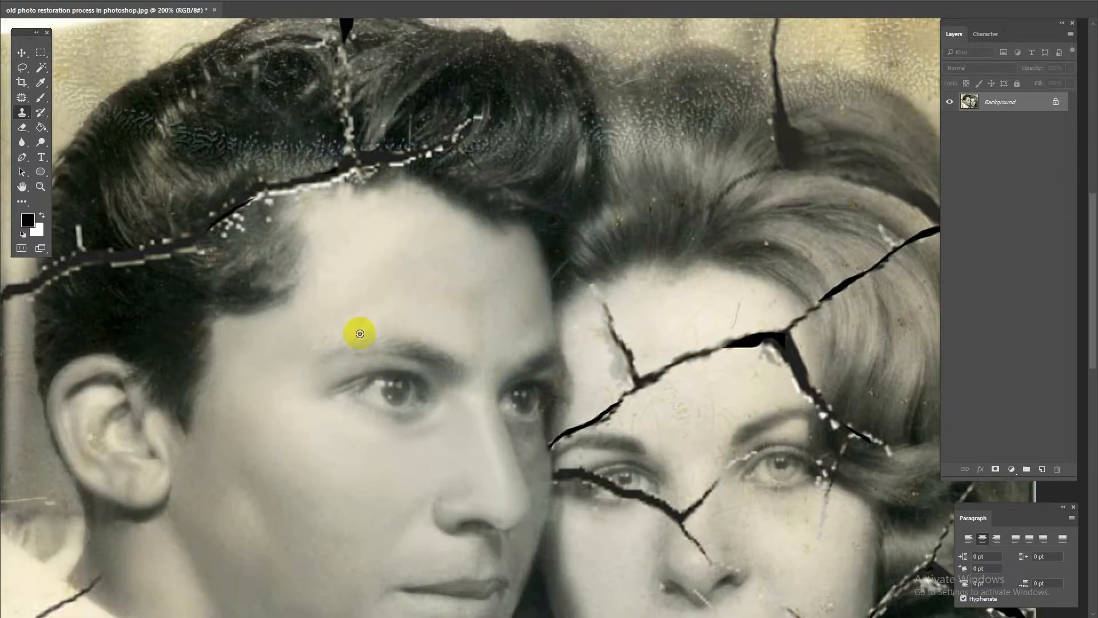
pyautogui.scroll(-2, 563, 291)
pyautogui.scroll(2, 519, 241)
# Step: Clean up the man's ear and clone out the crack between his hair and the background behind him
pyautogui.moveTo(389, 127); pyautogui.dragTo(517, 218)
pyautogui.keyDown('alt'); pyautogui.click(325, 244); pyautogui.keyUp('alt')
pyautogui.moveTo(325, 244)
pyautogui.mouseDown()
pyautogui.moveTo(310, 312)
pyautogui.moveTo(279, 302)
pyautogui.moveTo(259, 335)
pyautogui.moveTo(240, 323)
pyautogui.moveTo(234, 337)
pyautogui.moveTo(241, 320)
pyautogui.moveTo(231, 336)
pyautogui.moveTo(220, 323)
pyautogui.moveTo(223, 392)
pyautogui.mouseUp()
pyautogui.keyDown('alt'); pyautogui.click(196, 383); pyautogui.keyUp('alt')
pyautogui.moveTo(319, 499); pyautogui.dragTo(349, 342)
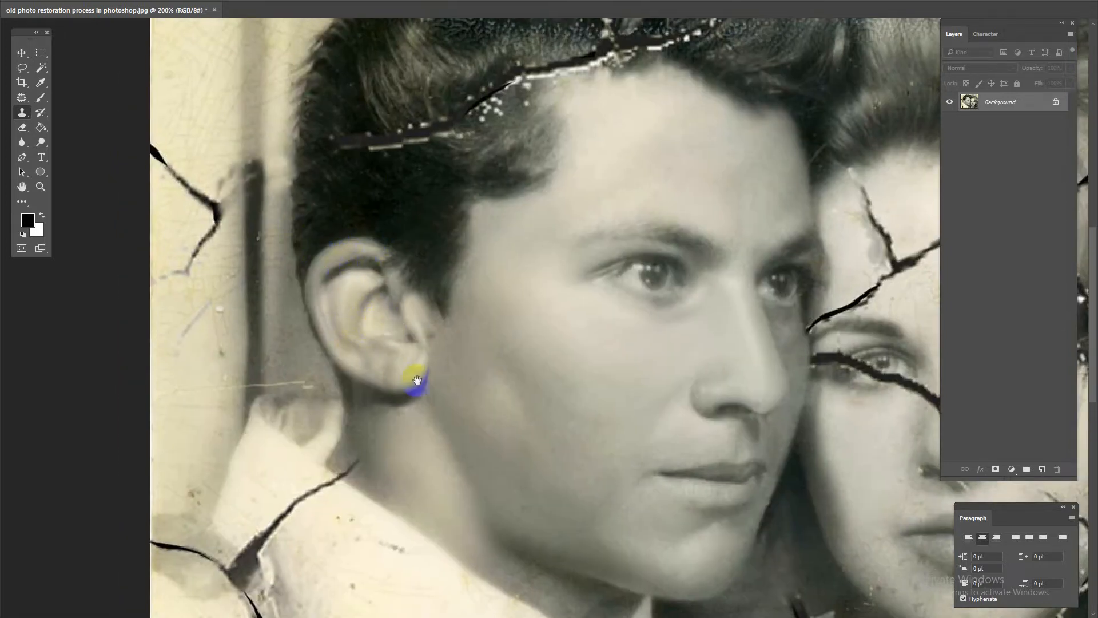
# Step: Clone out the marks along the man's lower jaw and neck where they meet the shirt collar
pyautogui.moveTo(355, 494); pyautogui.dragTo(354, 376)
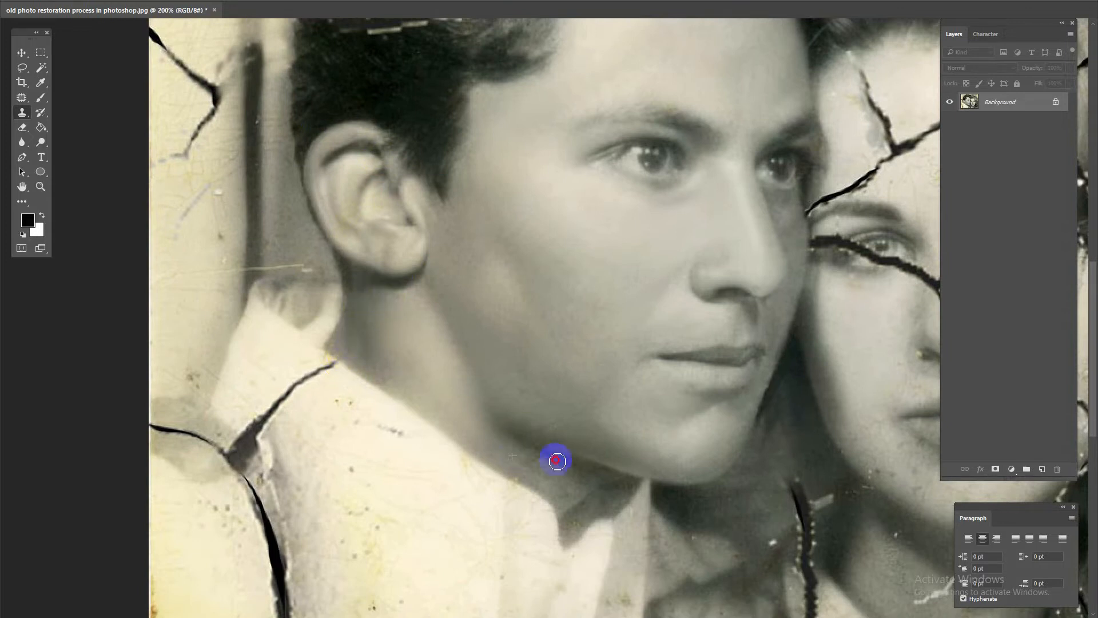
pyautogui.moveTo(526, 393); pyautogui.dragTo(500, 317)
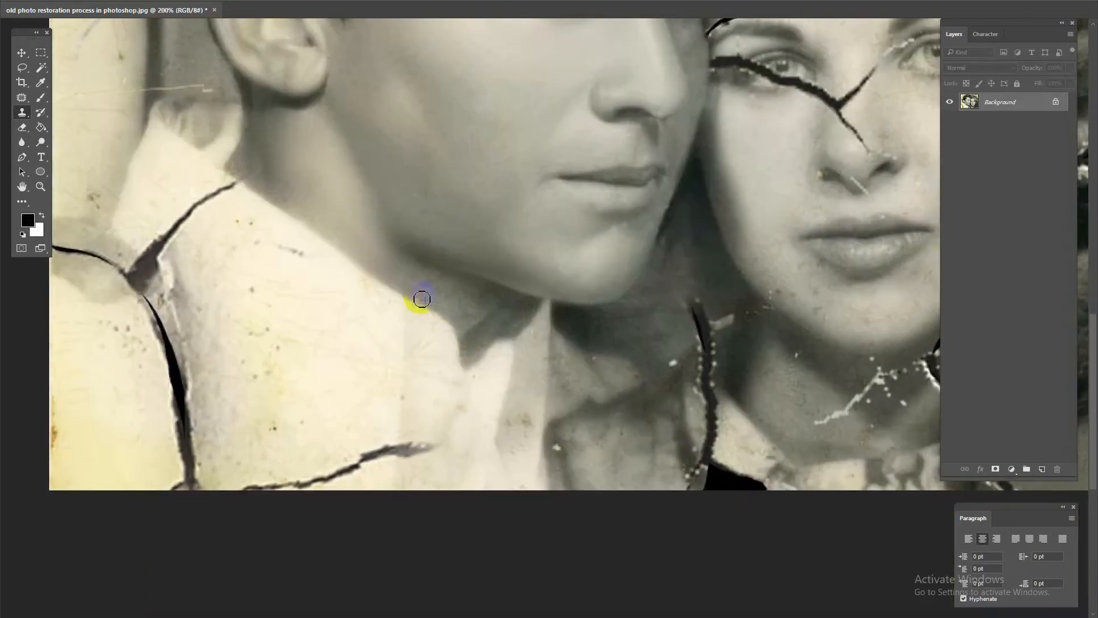
pyautogui.moveTo(530, 380); pyautogui.dragTo(541, 432)
pyautogui.moveTo(529, 532); pyautogui.dragTo(527, 376)
pyautogui.keyDown('alt'); pyautogui.click(495, 321); pyautogui.keyUp('alt')
pyautogui.click(502, 262)
pyautogui.click(532, 246)
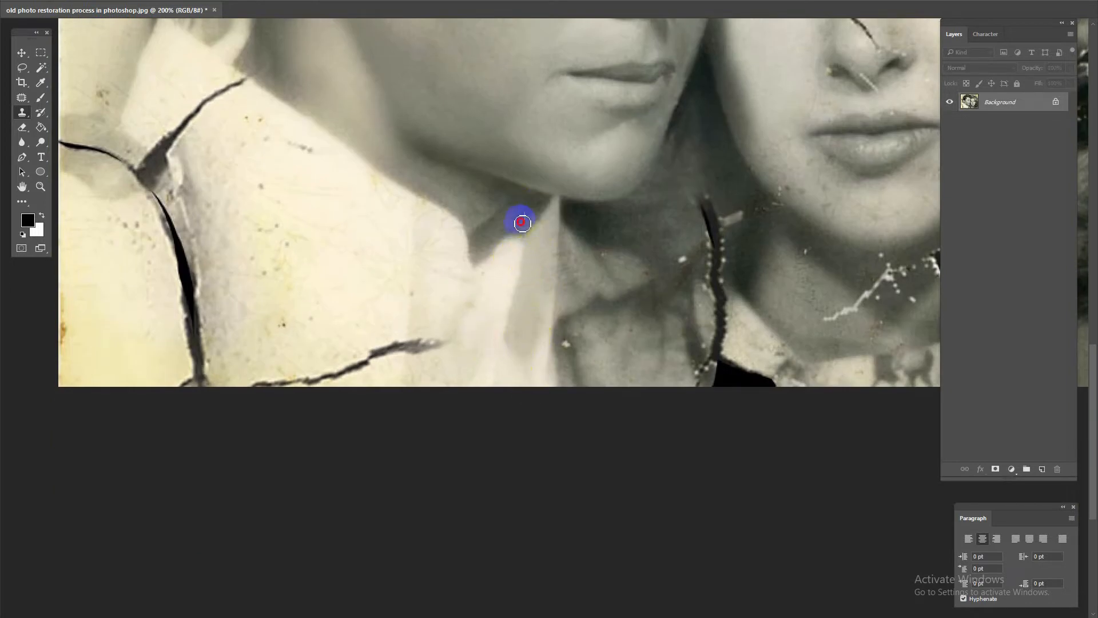
# Step: Tidy the edge between the man's neck and his white shirt by cloning clean fabric and skin along it
pyautogui.moveTo(543, 265); pyautogui.dragTo(710, 394)
pyautogui.keyDown('alt'); pyautogui.click(532, 304); pyautogui.keyUp('alt')
pyautogui.click(456, 277)
pyautogui.click(434, 258)
pyautogui.keyDown('alt'); pyautogui.click(432, 223); pyautogui.keyUp('alt')
pyautogui.click(405, 208)
pyautogui.click(405, 215)
pyautogui.keyDown('alt'); pyautogui.click(378, 156); pyautogui.keyUp('alt')
pyautogui.moveTo(363, 161); pyautogui.dragTo(520, 387)
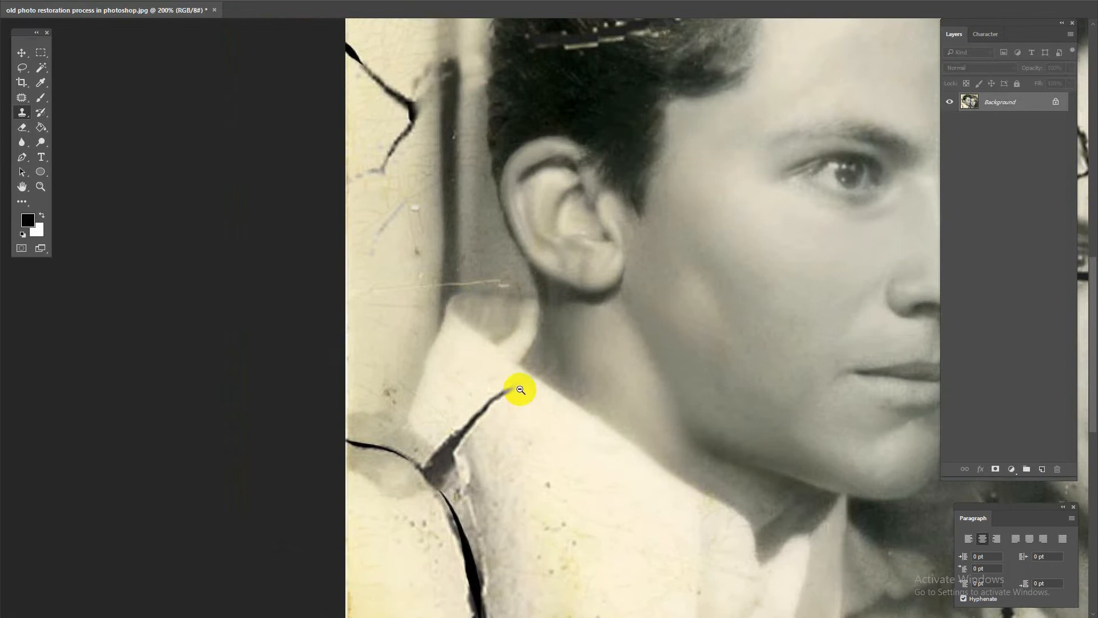
# Step: Clone hair texture over the long crack and white specks along the man's hairline
pyautogui.scroll(-5, 520, 387)
pyautogui.scroll(4, 490, 258)
pyautogui.keyDown('alt'); pyautogui.click(474, 149); pyautogui.keyUp('alt')
pyautogui.click(473, 170)
pyautogui.moveTo(472, 169)
pyautogui.mouseDown()
pyautogui.moveTo(492, 176)
pyautogui.moveTo(446, 213)
pyautogui.moveTo(515, 157)
pyautogui.moveTo(557, 139)
pyautogui.moveTo(455, 167)
pyautogui.moveTo(449, 115)
pyautogui.moveTo(402, 109)
pyautogui.moveTo(310, 209)
pyautogui.mouseUp()
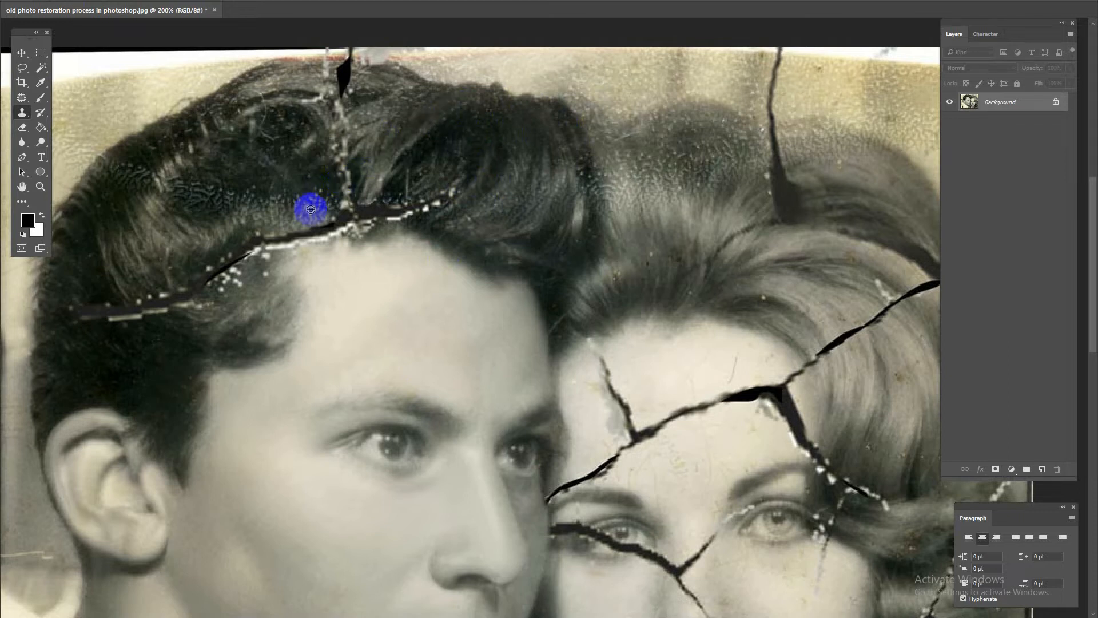
pyautogui.moveTo(283, 256)
pyautogui.mouseDown()
pyautogui.moveTo(208, 304)
pyautogui.moveTo(91, 304)
pyautogui.moveTo(177, 289)
pyautogui.moveTo(208, 238)
pyautogui.moveTo(179, 262)
pyautogui.moveTo(244, 300)
pyautogui.moveTo(229, 282)
pyautogui.moveTo(246, 258)
pyautogui.moveTo(260, 269)
pyautogui.moveTo(240, 240)
pyautogui.moveTo(141, 182)
pyautogui.moveTo(103, 179)
pyautogui.moveTo(242, 194)
pyautogui.moveTo(276, 246)
pyautogui.moveTo(320, 229)
pyautogui.moveTo(405, 245)
pyautogui.mouseUp()
pyautogui.keyDown('alt'); pyautogui.click(492, 182); pyautogui.keyUp('alt')
pyautogui.moveTo(475, 200); pyautogui.dragTo(415, 172)
pyautogui.moveTo(415, 172); pyautogui.dragTo(368, 202)
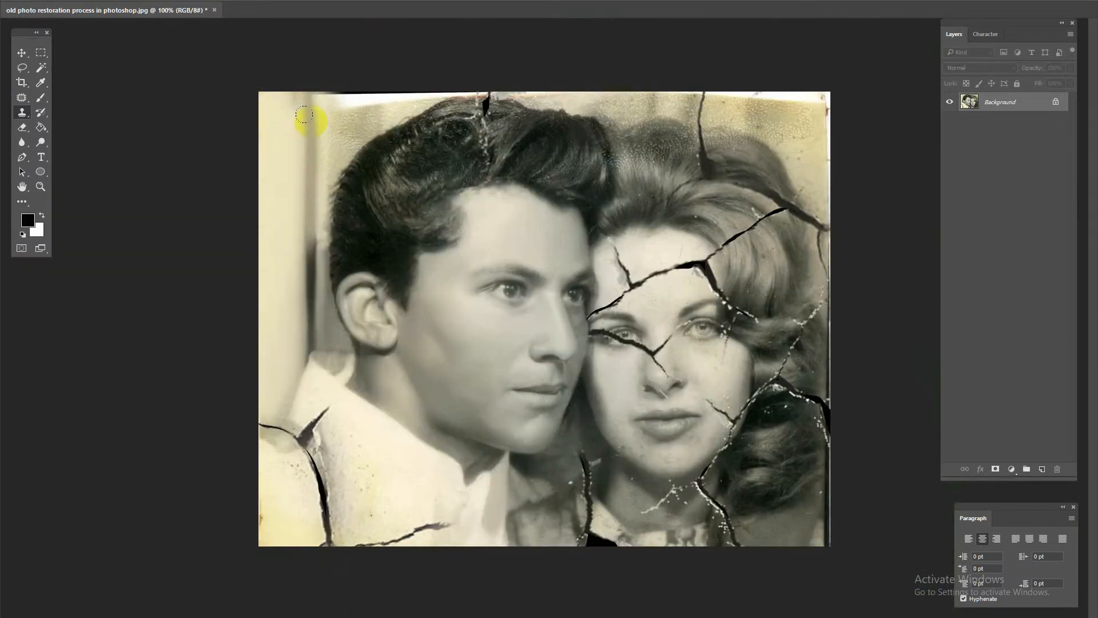
# Step: Clone clean background over the damaged upper areas of the photo beside the couple's heads
pyautogui.moveTo(311, 115)
pyautogui.mouseDown()
pyautogui.moveTo(294, 83)
pyautogui.moveTo(331, 81)
pyautogui.moveTo(345, 107)
pyautogui.moveTo(334, 107)
pyautogui.mouseUp()
pyautogui.keyDown('alt'); pyautogui.click(303, 133); pyautogui.keyUp('alt')
pyautogui.moveTo(797, 109); pyautogui.dragTo(812, 134)
# Step: Clone clean shirt fabric over the tip of the crack below the man's collar near the photo's lower edge
pyautogui.hotkey('ctrl', '+')
pyautogui.hotkey('ctrl', '+')
pyautogui.moveTo(387, 450); pyautogui.dragTo(510, 265)
pyautogui.rightClick(551, 300)
pyautogui.click(598, 280)
pyautogui.keyDown('alt'); pyautogui.click(580, 240); pyautogui.keyUp('alt')
pyautogui.moveTo(552, 355)
pyautogui.mouseDown()
pyautogui.moveTo(549, 380)
pyautogui.moveTo(560, 390)
pyautogui.moveTo(525, 368)
pyautogui.moveTo(548, 405)
pyautogui.moveTo(568, 389)
pyautogui.mouseUp()
pyautogui.keyDown('alt'); pyautogui.click(537, 320); pyautogui.keyUp('alt')
pyautogui.keyDown('alt'); pyautogui.click(540, 286); pyautogui.keyUp('alt')
# Step: Clone clean shirt fabric and neck skin around the man's open collar below his chin
pyautogui.keyDown('alt'); pyautogui.click(659, 248); pyautogui.keyUp('alt')
pyautogui.moveTo(639, 290)
pyautogui.mouseDown()
pyautogui.moveTo(627, 396)
pyautogui.moveTo(648, 401)
pyautogui.mouseUp()
pyautogui.keyDown('alt'); pyautogui.click(680, 167); pyautogui.keyUp('alt')
pyautogui.moveTo(673, 193)
pyautogui.mouseDown()
pyautogui.moveTo(656, 210)
pyautogui.moveTo(712, 151)
pyautogui.mouseUp()
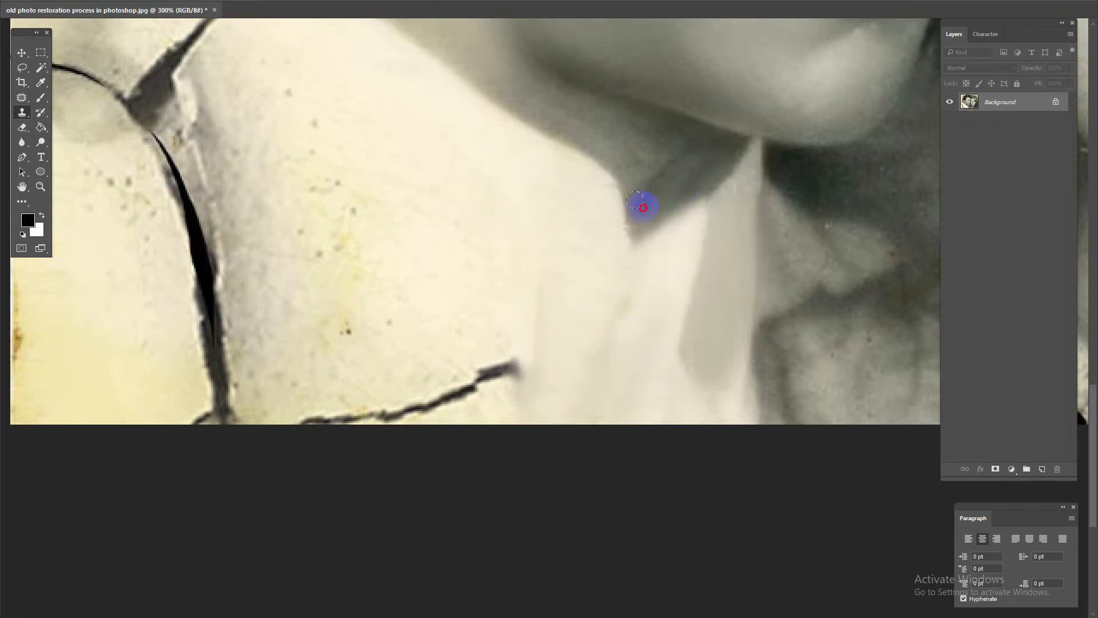
# Step: Clone clean fabric over the crack and marks on the lower front of the man's shirt
pyautogui.keyDown('alt'); pyautogui.click(485, 252); pyautogui.keyUp('alt')
pyautogui.moveTo(485, 296); pyautogui.dragTo(485, 352)
pyautogui.hotkey('ctrl', '-')
pyautogui.moveTo(512, 403)
pyautogui.mouseDown()
pyautogui.moveTo(506, 477)
pyautogui.moveTo(500, 464)
pyautogui.moveTo(432, 488)
pyautogui.moveTo(407, 483)
pyautogui.mouseUp()
pyautogui.keyDown('alt'); pyautogui.click(493, 440); pyautogui.keyUp('alt')
pyautogui.moveTo(433, 430)
pyautogui.mouseDown()
pyautogui.moveTo(417, 420)
pyautogui.moveTo(431, 404)
pyautogui.mouseUp()
# Step: Clone clean white fabric over the spots and stains along the man's shirt collar
pyautogui.keyDown('alt'); pyautogui.click(456, 336); pyautogui.keyUp('alt')
pyautogui.moveTo(386, 278); pyautogui.dragTo(342, 264)
pyautogui.moveTo(412, 350); pyautogui.dragTo(402, 327)
pyautogui.click(348, 266)
pyautogui.keyDown('alt'); pyautogui.click(373, 246); pyautogui.keyUp('alt')
pyautogui.moveTo(326, 220)
pyautogui.mouseDown()
pyautogui.moveTo(311, 223)
pyautogui.moveTo(328, 211)
pyautogui.mouseUp()
# Step: Clone clean fabric over the stains and cracks on the man's shoulder near the photo's left edge
pyautogui.keyDown('alt'); pyautogui.click(201, 305); pyautogui.keyUp('alt')
pyautogui.moveTo(179, 298)
pyautogui.mouseDown()
pyautogui.moveTo(191, 288)
pyautogui.moveTo(178, 449)
pyautogui.mouseUp()
pyautogui.moveTo(262, 383); pyautogui.dragTo(240, 326)
pyautogui.moveTo(245, 397); pyautogui.dragTo(183, 301)
# Step: Clone clean shirt fabric over the long crack and dark specks below the man's collar
pyautogui.moveTo(419, 343); pyautogui.dragTo(407, 384)
pyautogui.keyDown('alt'); pyautogui.click(473, 374); pyautogui.keyUp('alt')
pyautogui.keyDown('alt'); pyautogui.click(387, 279); pyautogui.keyUp('alt')
pyautogui.moveTo(311, 235)
pyautogui.mouseDown()
pyautogui.moveTo(294, 242)
pyautogui.moveTo(362, 297)
pyautogui.moveTo(310, 232)
pyautogui.mouseUp()
pyautogui.keyDown('alt'); pyautogui.click(270, 427); pyautogui.keyUp('alt')
pyautogui.moveTo(314, 454)
pyautogui.mouseDown()
pyautogui.moveTo(353, 478)
pyautogui.moveTo(290, 425)
pyautogui.moveTo(400, 441)
pyautogui.moveTo(372, 390)
pyautogui.mouseUp()
pyautogui.moveTo(446, 472); pyautogui.dragTo(316, 334)
pyautogui.click(418, 386)
pyautogui.moveTo(379, 356)
pyautogui.mouseDown()
pyautogui.moveTo(304, 277)
pyautogui.moveTo(393, 382)
pyautogui.moveTo(417, 391)
pyautogui.moveTo(263, 221)
pyautogui.moveTo(233, 245)
pyautogui.moveTo(189, 218)
pyautogui.moveTo(248, 294)
pyautogui.moveTo(257, 379)
pyautogui.moveTo(341, 419)
pyautogui.moveTo(326, 443)
pyautogui.moveTo(326, 350)
pyautogui.moveTo(322, 372)
pyautogui.mouseUp()
# Step: Even out the remaining crack traces and blotches across the lower shirt with cloned fabric
pyautogui.keyDown('alt'); pyautogui.click(483, 454); pyautogui.keyUp('alt')
pyautogui.moveTo(400, 417); pyautogui.dragTo(407, 447)
pyautogui.moveTo(375, 405); pyautogui.dragTo(372, 405)
pyautogui.moveTo(402, 416); pyautogui.dragTo(422, 440)
pyautogui.click(334, 393)
pyautogui.click(295, 381)
pyautogui.rightClick(326, 394)
pyautogui.click(272, 364)
pyautogui.moveTo(350, 474); pyautogui.dragTo(314, 411)
pyautogui.moveTo(293, 330)
pyautogui.mouseDown()
pyautogui.moveTo(252, 270)
pyautogui.moveTo(265, 303)
pyautogui.mouseUp()
# Step: Clean up the man's shoulder and its edge against the collar by cloning smooth fabric
pyautogui.click(187, 411)
pyautogui.click(198, 306)
pyautogui.rightClick(265, 328)
pyautogui.keyDown('alt'); pyautogui.click(269, 277); pyautogui.keyUp('alt')
pyautogui.moveTo(251, 258)
pyautogui.mouseDown()
pyautogui.moveTo(281, 268)
pyautogui.moveTo(206, 257)
pyautogui.moveTo(185, 266)
pyautogui.moveTo(236, 261)
pyautogui.moveTo(200, 263)
pyautogui.moveTo(199, 280)
pyautogui.moveTo(231, 270)
pyautogui.moveTo(180, 262)
pyautogui.moveTo(260, 241)
pyautogui.moveTo(275, 177)
pyautogui.moveTo(256, 224)
pyautogui.mouseUp()
pyautogui.click(235, 261)
pyautogui.rightClick(246, 276)
pyautogui.click(238, 255)
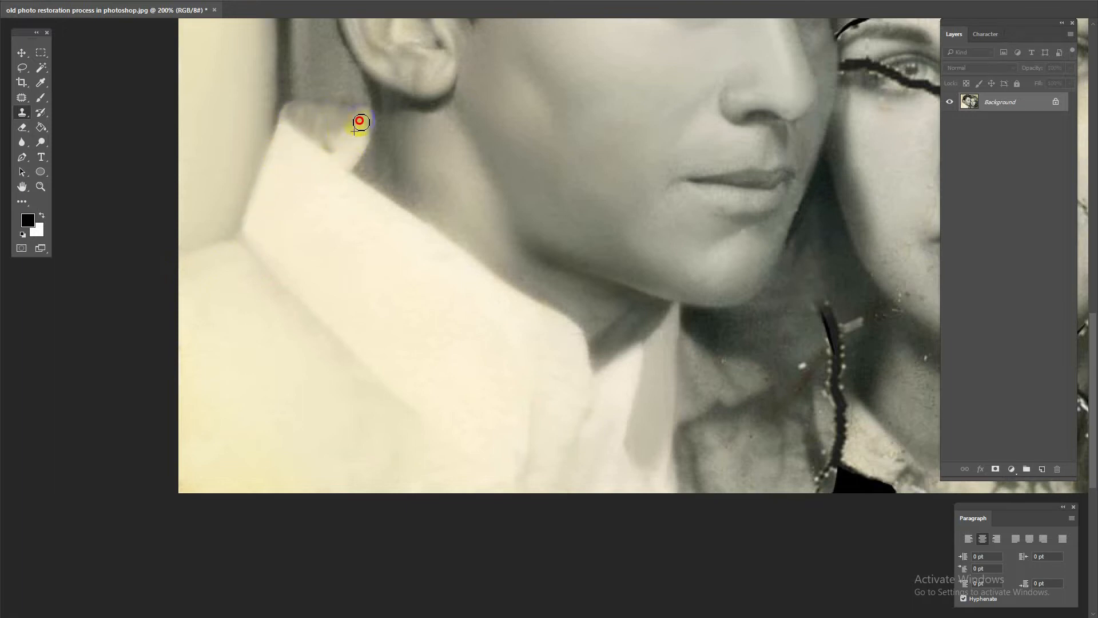
# Step: Clone clean white fabric over the stained back corner of the collar beneath the man's ear
pyautogui.keyDown('alt'); pyautogui.click(342, 151); pyautogui.keyUp('alt')
pyautogui.moveTo(331, 151); pyautogui.dragTo(329, 149)
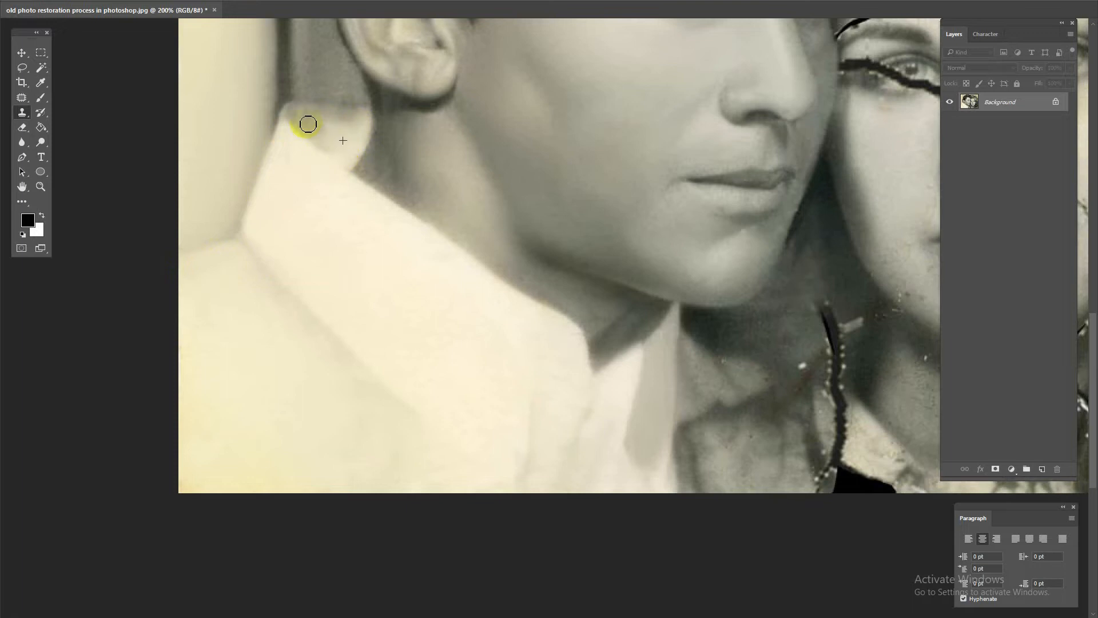
pyautogui.hotkey('ctrl', '-')
pyautogui.hotkey('ctrl', '-')
pyautogui.moveTo(411, 257); pyautogui.dragTo(410, 286)
pyautogui.hotkey('ctrl', '1')
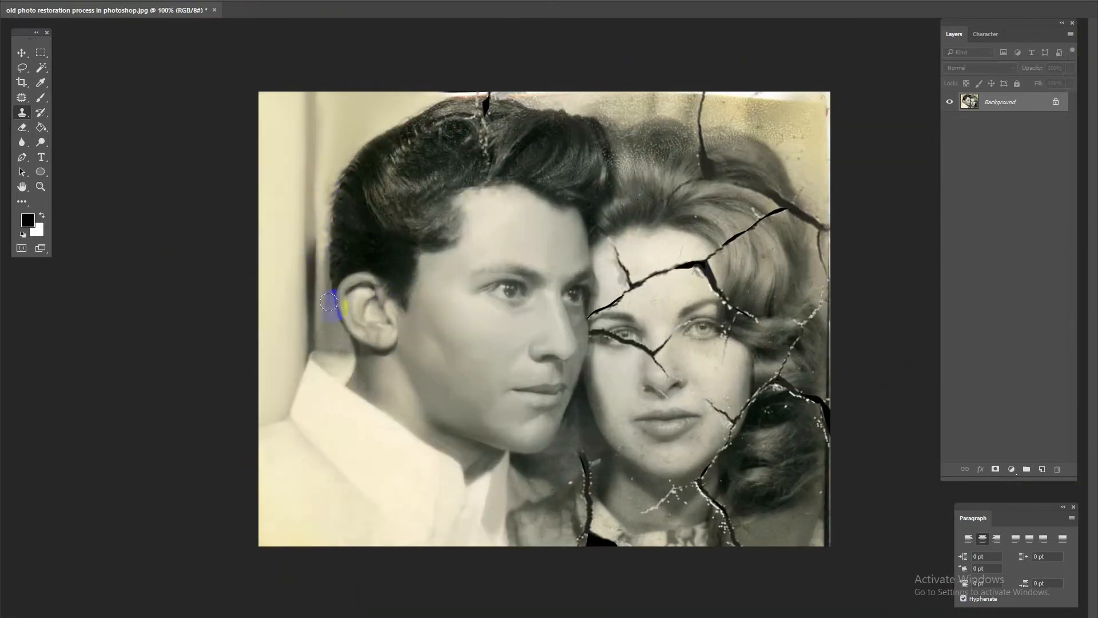
# Step: Clone dark hair texture over the crack running down through the top of the man's hair
pyautogui.keyDown('alt'); pyautogui.click(475, 163); pyautogui.keyUp('alt')
pyautogui.click(489, 148)
pyautogui.moveTo(489, 129)
pyautogui.mouseDown()
pyautogui.moveTo(490, 118)
pyautogui.moveTo(584, 294)
pyautogui.mouseUp()
# Step: Clone clean background over the white strip and damage along the photo's upper edge above the man's hair
pyautogui.hotkey('ctrl', '+')
pyautogui.rightClick(588, 294)
pyautogui.click(649, 207)
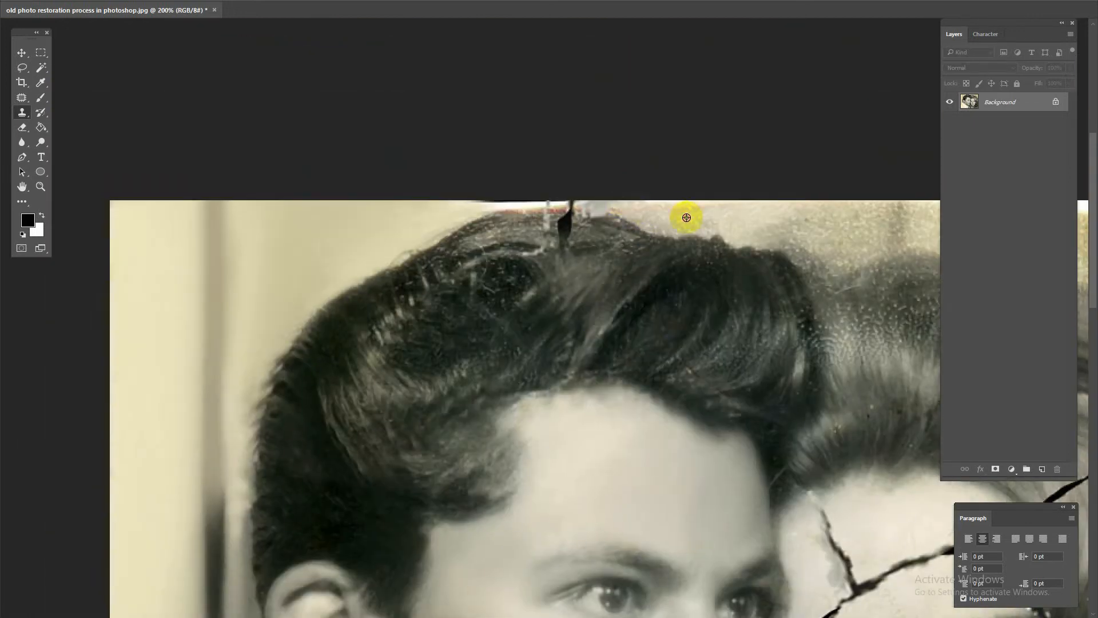
pyautogui.rightClick(698, 216)
pyautogui.click(703, 221)
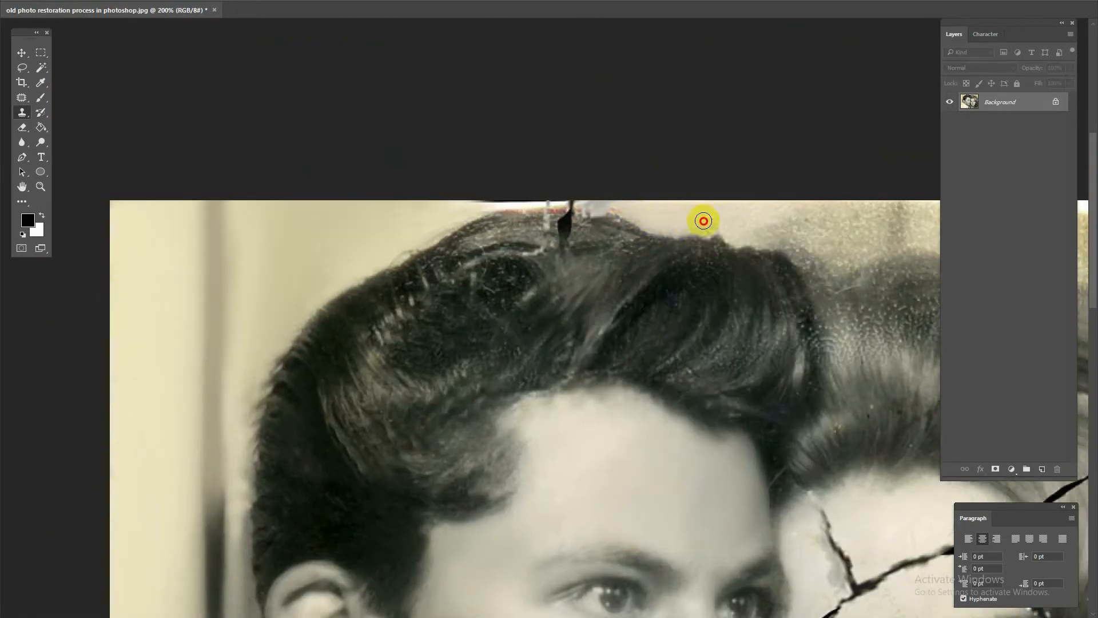
pyautogui.keyDown('alt'); pyautogui.click(729, 213); pyautogui.keyUp('alt')
pyautogui.click(764, 211)
pyautogui.keyDown('alt'); pyautogui.click(675, 207); pyautogui.keyUp('alt')
pyautogui.moveTo(660, 201)
pyautogui.mouseDown()
pyautogui.moveTo(541, 225)
pyautogui.moveTo(657, 208)
pyautogui.moveTo(493, 196)
pyautogui.moveTo(567, 189)
pyautogui.moveTo(587, 201)
pyautogui.moveTo(517, 196)
pyautogui.mouseUp()
# Step: Clone hair texture over the crack where it enters the top of the woman's hair
pyautogui.moveTo(818, 499)
pyautogui.mouseDown()
pyautogui.moveTo(515, 362)
pyautogui.moveTo(488, 376)
pyautogui.mouseUp()
pyautogui.keyDown('alt'); pyautogui.click(484, 334); pyautogui.keyUp('alt')
pyautogui.click(488, 348)
pyautogui.moveTo(593, 365); pyautogui.dragTo(531, 260)
pyautogui.moveTo(773, 194); pyautogui.dragTo(707, 231)
pyautogui.click(584, 141)
pyautogui.click(559, 137)
pyautogui.moveTo(564, 141); pyautogui.dragTo(548, 164)
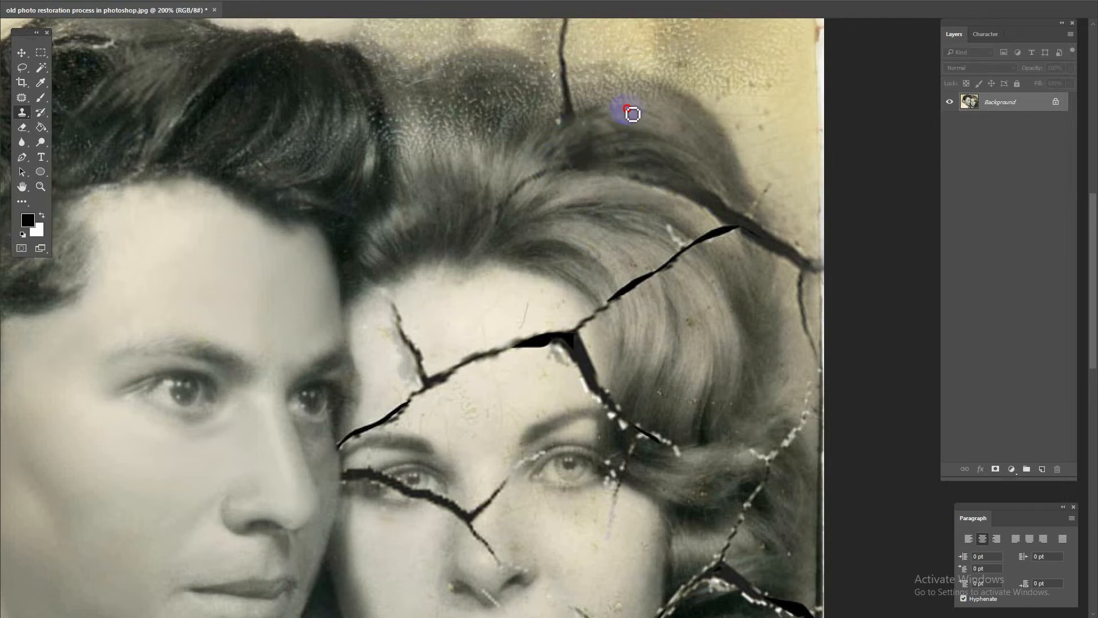
# Step: Clone clean skin over the crack end above the woman's inner brow and the damage along her cheek
pyautogui.moveTo(534, 493)
pyautogui.mouseDown()
pyautogui.moveTo(583, 194)
pyautogui.moveTo(537, 208)
pyautogui.mouseUp()
pyautogui.rightClick(562, 214)
pyautogui.click(550, 186)
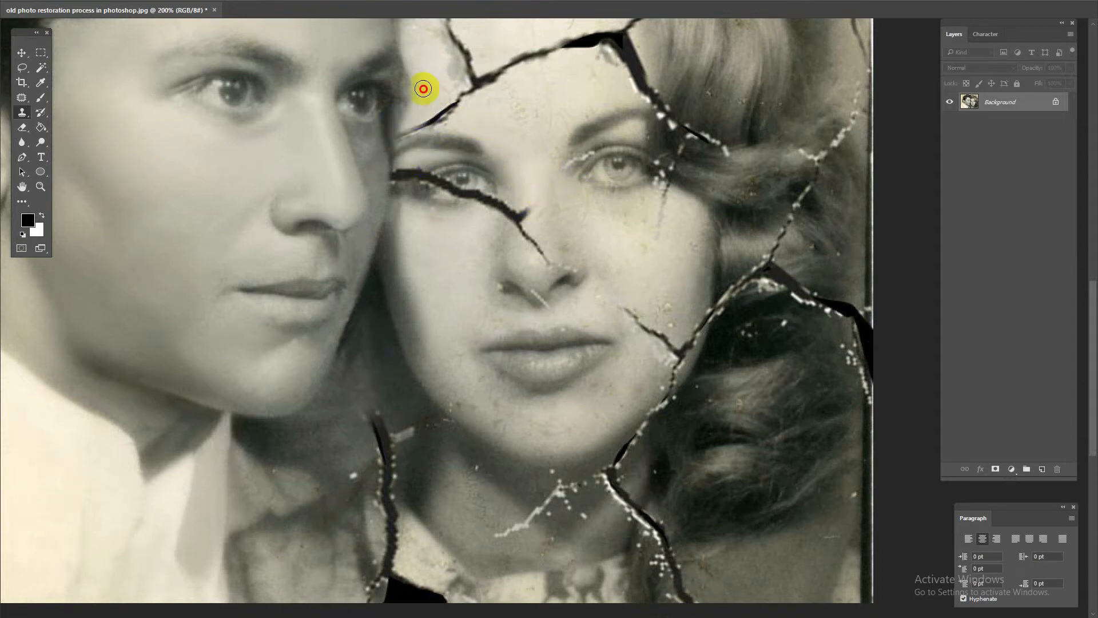
pyautogui.click(445, 110)
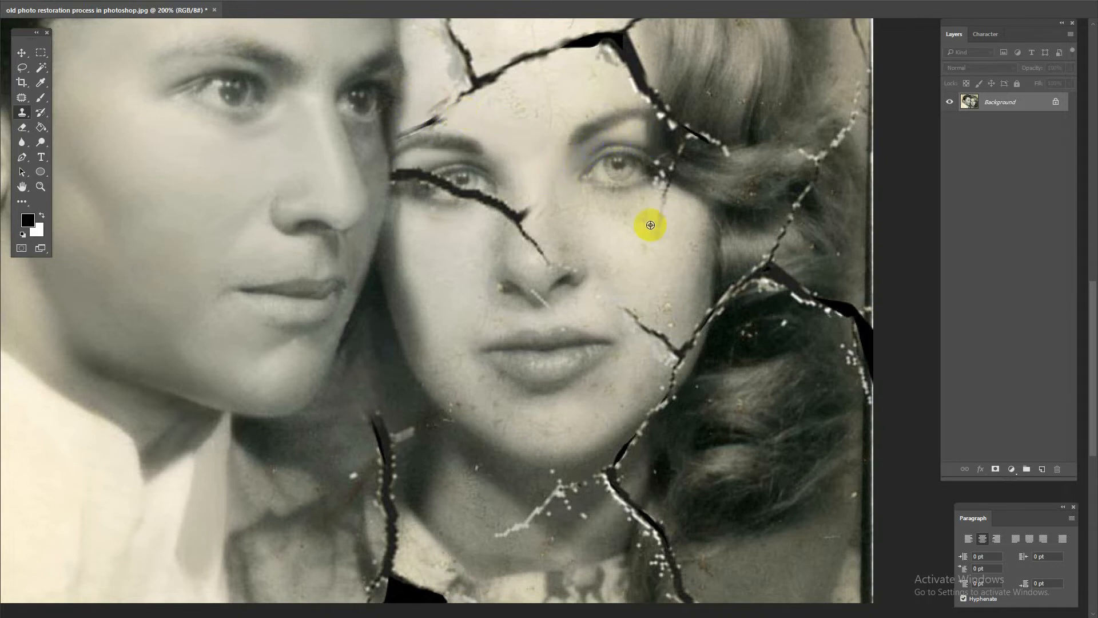
pyautogui.moveTo(705, 322)
pyautogui.mouseDown()
pyautogui.moveTo(720, 302)
pyautogui.moveTo(712, 319)
pyautogui.mouseUp()
pyautogui.moveTo(614, 379); pyautogui.dragTo(666, 194)
# Step: Clone hair texture over the cracks running through the woman's hair beside her temple and above her forehead
pyautogui.moveTo(588, 47); pyautogui.dragTo(626, 279)
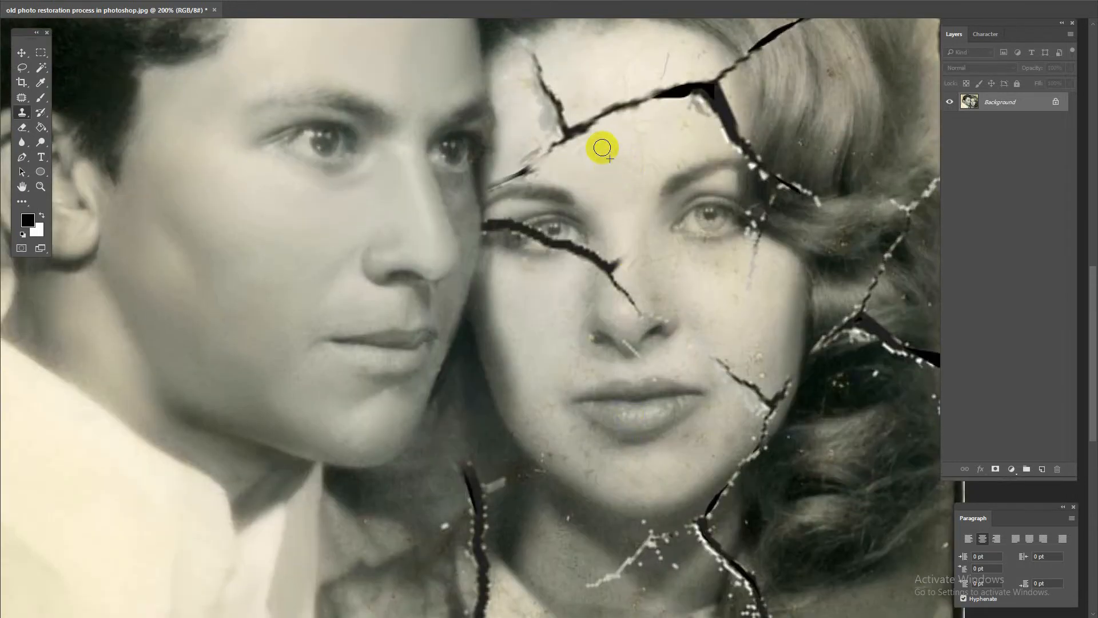
pyautogui.moveTo(760, 138)
pyautogui.mouseDown()
pyautogui.moveTo(761, 188)
pyautogui.moveTo(760, 176)
pyautogui.moveTo(815, 187)
pyautogui.moveTo(789, 184)
pyautogui.moveTo(856, 221)
pyautogui.moveTo(842, 243)
pyautogui.moveTo(848, 285)
pyautogui.moveTo(826, 175)
pyautogui.moveTo(835, 147)
pyautogui.moveTo(803, 141)
pyautogui.moveTo(850, 170)
pyautogui.mouseUp()
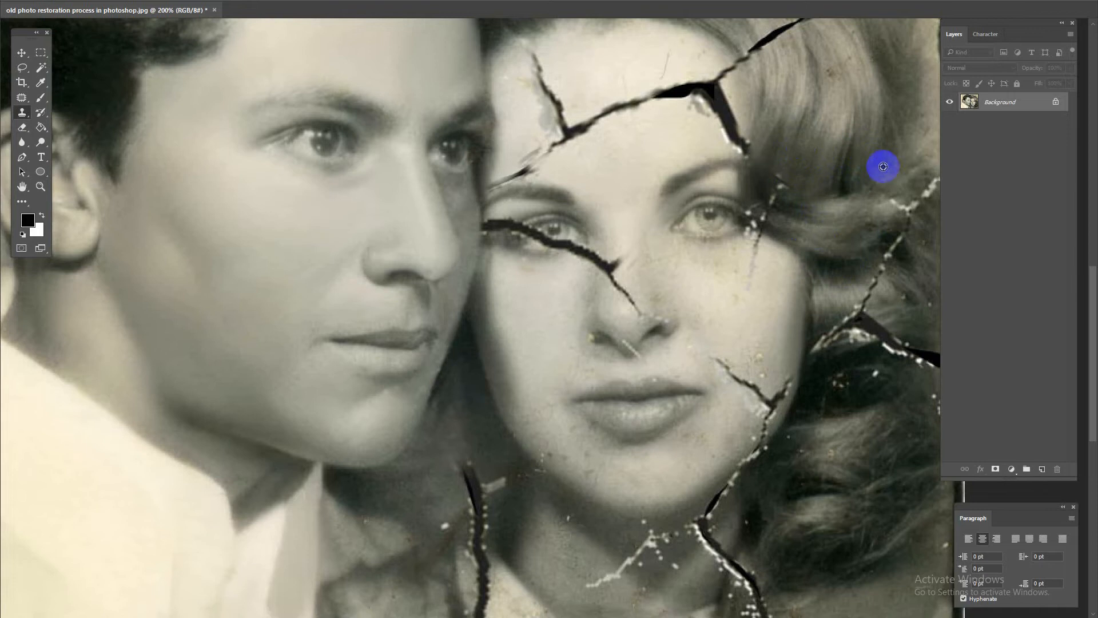
pyautogui.moveTo(833, 76); pyautogui.dragTo(788, 185)
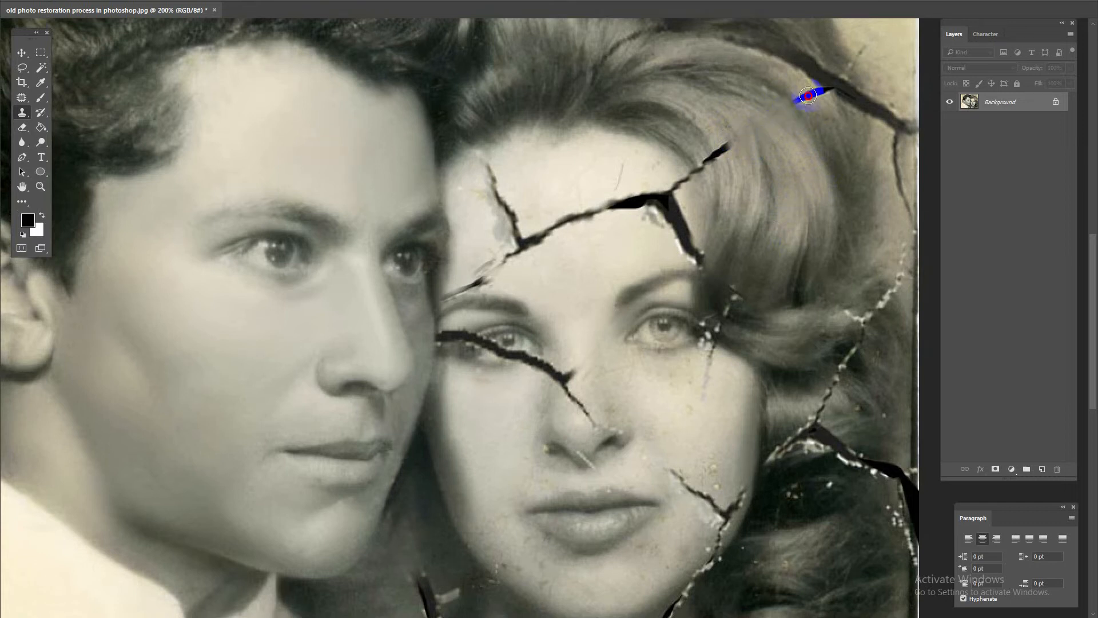
pyautogui.moveTo(799, 98); pyautogui.dragTo(686, 191)
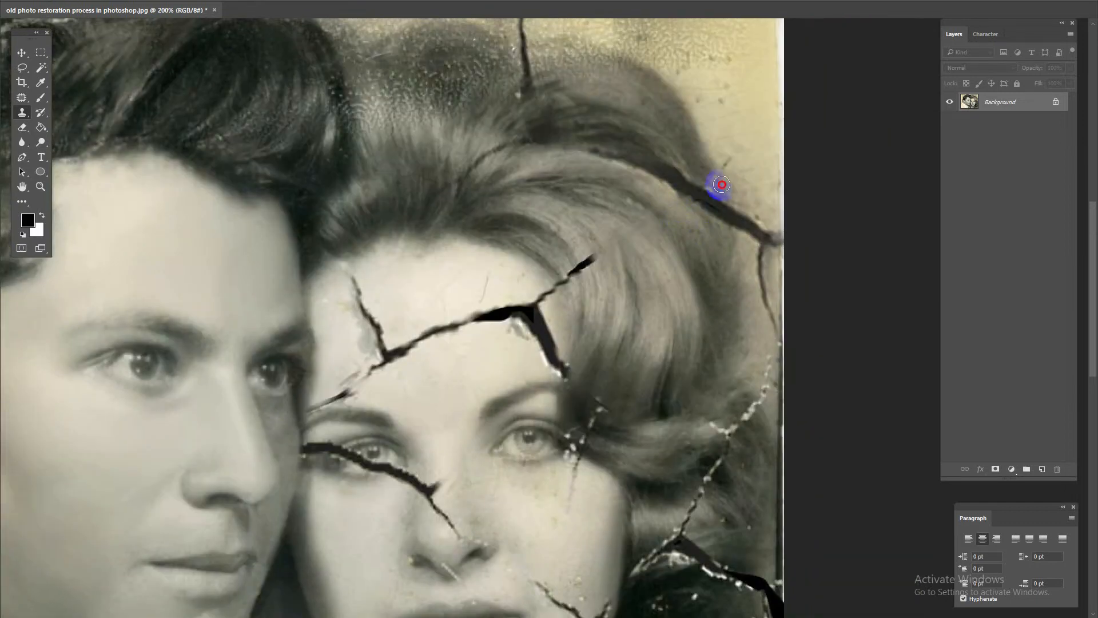
pyautogui.moveTo(777, 134); pyautogui.dragTo(779, 34)
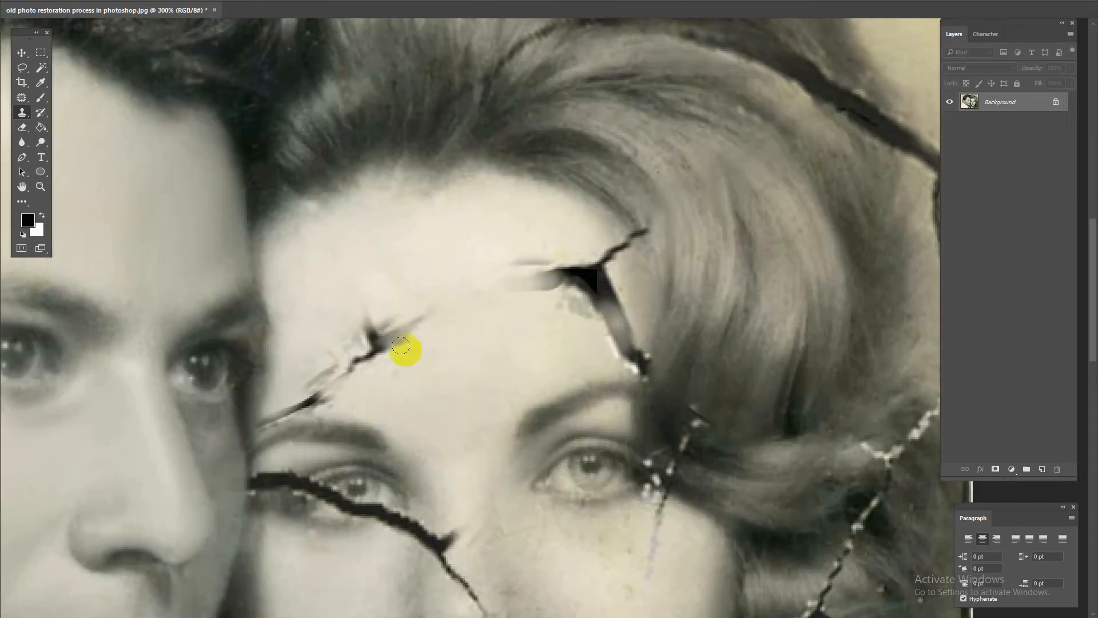
# Step: Clone smooth skin over the long crack and its leftover marks across the woman's forehead
pyautogui.moveTo(404, 350)
pyautogui.mouseDown()
pyautogui.moveTo(426, 304)
pyautogui.moveTo(346, 367)
pyautogui.moveTo(400, 329)
pyautogui.mouseUp()
pyautogui.rightClick(413, 290)
pyautogui.keyDown('alt'); pyautogui.click(414, 289); pyautogui.keyUp('alt')
pyautogui.click(540, 282)
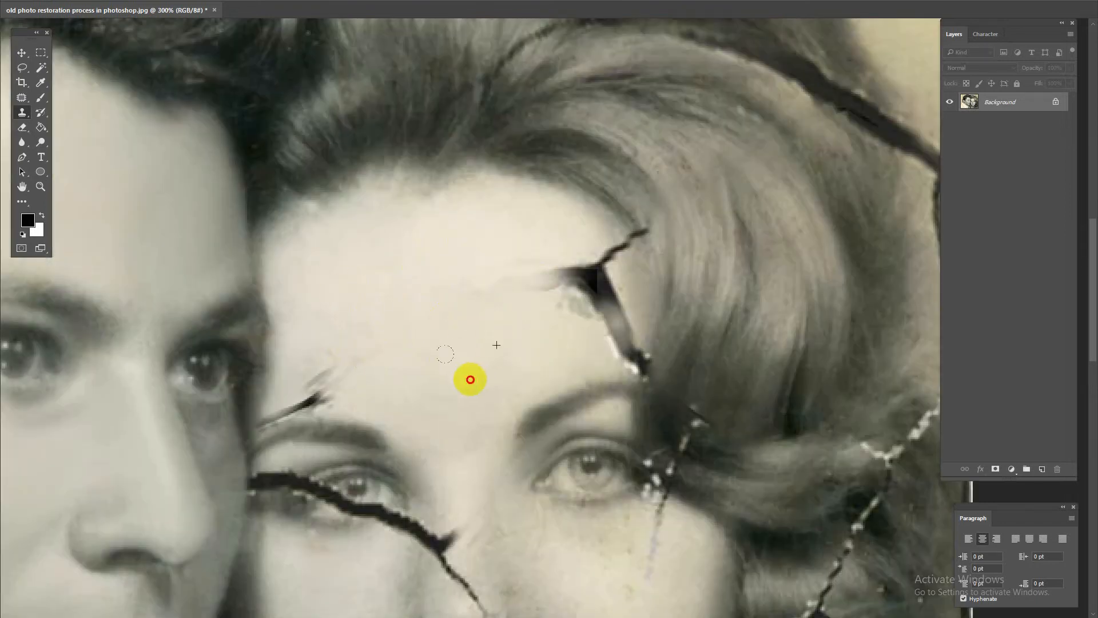
pyautogui.keyDown('alt'); pyautogui.click(396, 357); pyautogui.keyUp('alt')
pyautogui.click(537, 301)
# Step: Clone hairline and forehead skin over the crack junction at the edge of the woman's hair
pyautogui.keyDown('alt'); pyautogui.click(609, 217); pyautogui.keyUp('alt')
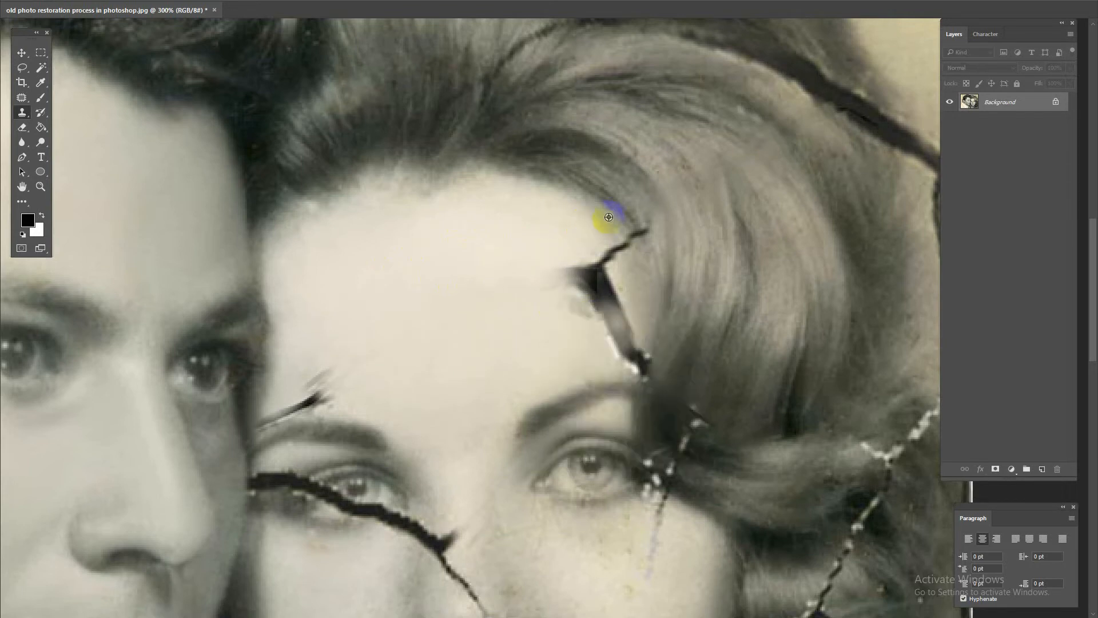
pyautogui.click(622, 260)
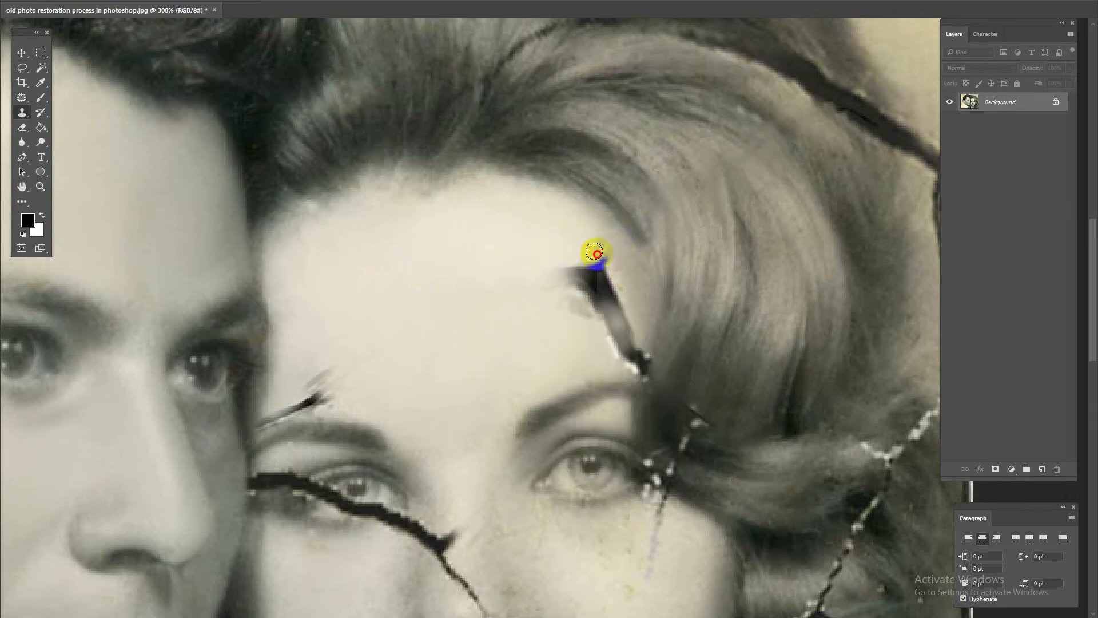
pyautogui.click(594, 251)
pyautogui.keyDown('alt'); pyautogui.click(505, 294); pyautogui.keyUp('alt')
pyautogui.click(568, 279)
pyautogui.click(595, 264)
# Step: Clone clean skin over the black crack and white specks between the woman's forehead and temple
pyautogui.keyDown('alt'); pyautogui.click(566, 331); pyautogui.keyUp('alt')
pyautogui.click(595, 303)
pyautogui.keyDown('alt'); pyautogui.click(587, 357); pyautogui.keyUp('alt')
pyautogui.click(621, 345)
pyautogui.click(643, 367)
pyautogui.click(653, 372)
pyautogui.keyDown('alt'); pyautogui.click(602, 357); pyautogui.keyUp('alt')
pyautogui.moveTo(624, 343)
pyautogui.mouseDown()
pyautogui.moveTo(627, 279)
pyautogui.moveTo(607, 271)
pyautogui.moveTo(600, 247)
pyautogui.moveTo(610, 346)
pyautogui.moveTo(587, 232)
pyautogui.moveTo(606, 349)
pyautogui.mouseUp()
pyautogui.keyDown('alt'); pyautogui.click(551, 263); pyautogui.keyUp('alt')
pyautogui.keyDown('alt'); pyautogui.click(625, 347); pyautogui.keyUp('alt')
# Step: Clone clean skin over the last piece of crack above the woman's eyebrow beside the man's face
pyautogui.moveTo(505, 484); pyautogui.dragTo(578, 348)
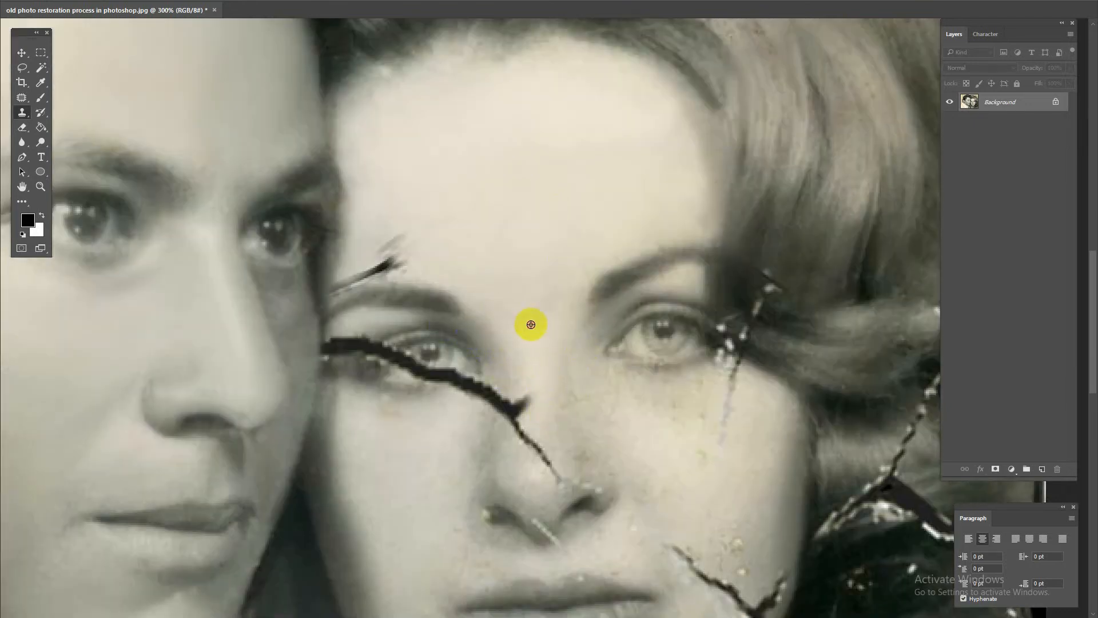
pyautogui.moveTo(395, 264)
pyautogui.mouseDown()
pyautogui.moveTo(371, 265)
pyautogui.moveTo(386, 239)
pyautogui.moveTo(405, 232)
pyautogui.moveTo(406, 248)
pyautogui.moveTo(334, 272)
pyautogui.moveTo(330, 284)
pyautogui.moveTo(366, 269)
pyautogui.mouseUp()
pyautogui.hotkey('ctrl', '-')
pyautogui.hotkey('ctrl', '-')
pyautogui.scroll(1, 469, 262)
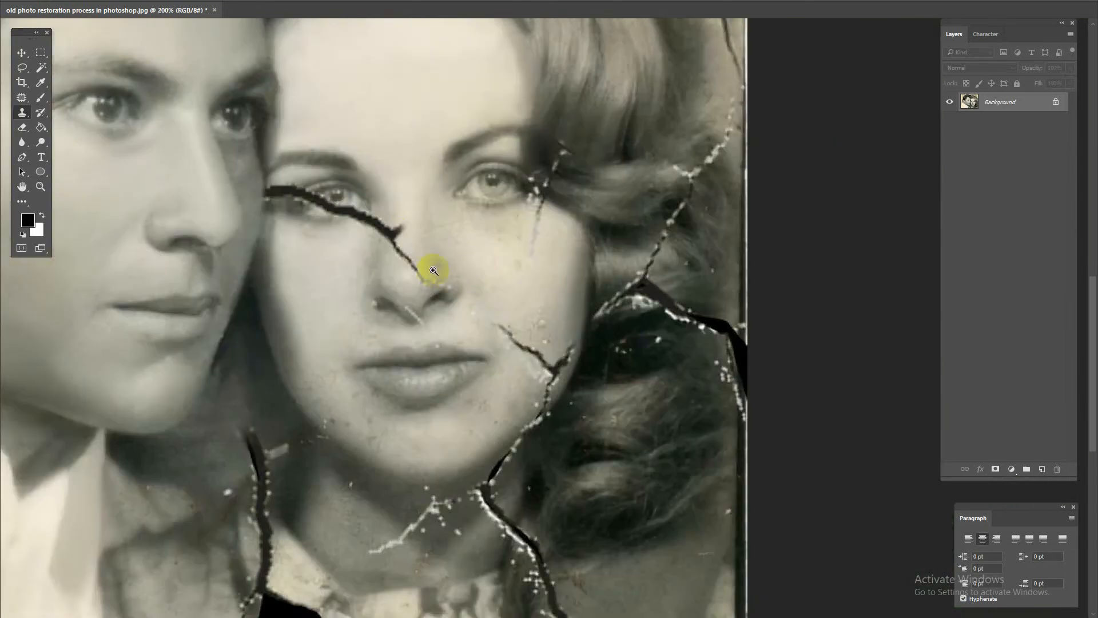
# Step: Clone clean skin over the pale scratch and spots beneath the woman's nose
pyautogui.scroll(2, 428, 269)
pyautogui.rightClick(375, 319)
pyautogui.press('Return')
pyautogui.click(392, 328)
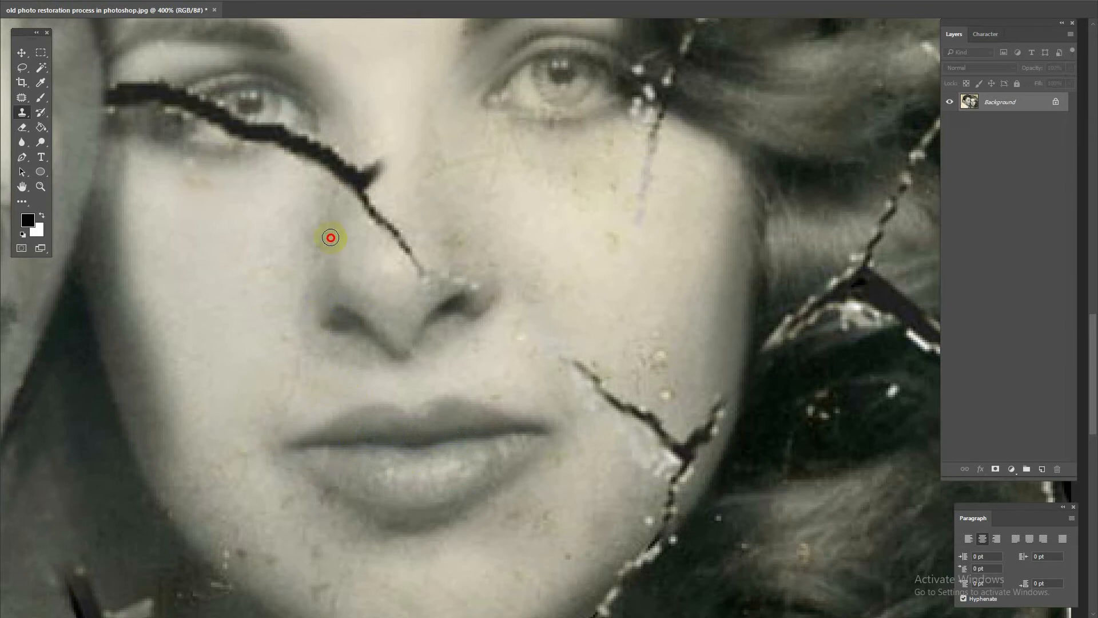
# Step: Clone clean skin over the crack running from the woman's inner eye corner down her nose
pyautogui.moveTo(231, 199); pyautogui.dragTo(369, 408)
pyautogui.moveTo(387, 354); pyautogui.dragTo(443, 355)
pyautogui.keyDown('alt'); pyautogui.click(482, 303); pyautogui.keyUp('alt')
pyautogui.click(514, 390)
pyautogui.moveTo(520, 372); pyautogui.dragTo(510, 387)
pyautogui.moveTo(524, 436)
pyautogui.mouseDown()
pyautogui.moveTo(555, 482)
pyautogui.moveTo(580, 474)
pyautogui.mouseUp()
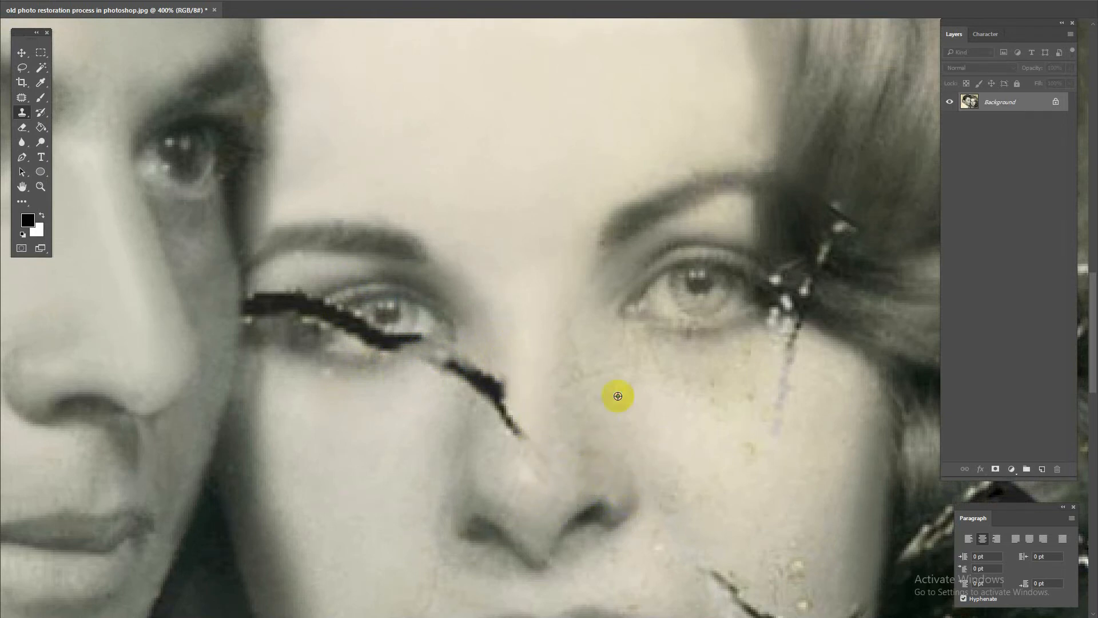
pyautogui.moveTo(505, 478)
pyautogui.mouseDown()
pyautogui.moveTo(508, 336)
pyautogui.moveTo(491, 390)
pyautogui.moveTo(495, 452)
pyautogui.moveTo(508, 394)
pyautogui.moveTo(525, 456)
pyautogui.mouseUp()
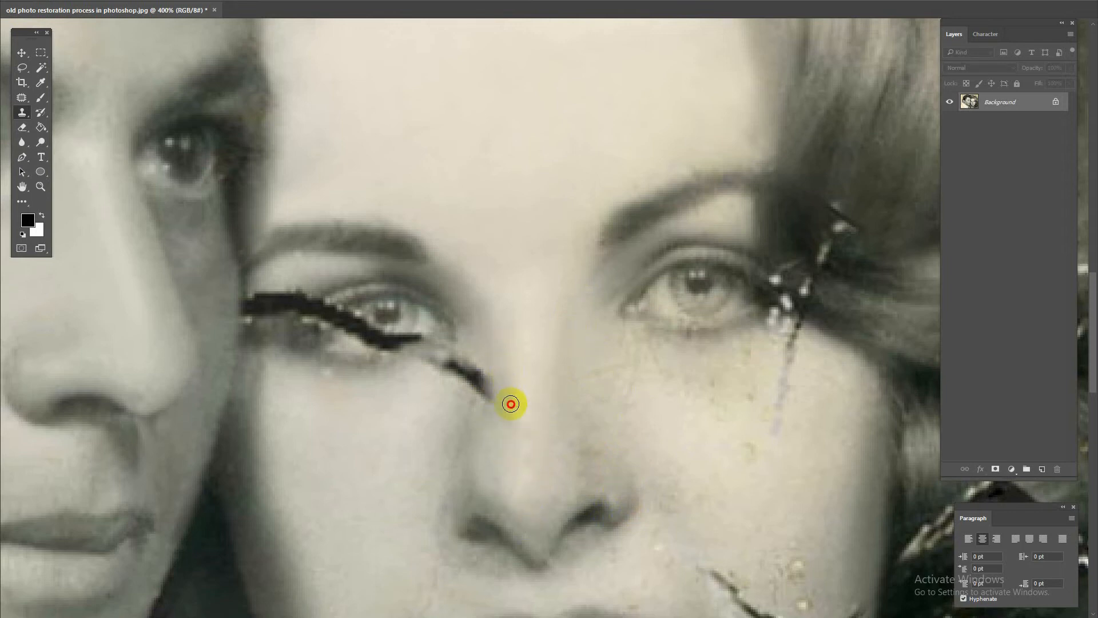
# Step: Clone smooth skin over the yellow spots and pale streak on the woman's cheek below her fully visible eye
pyautogui.hotkey('ctrl', '-')
pyautogui.hotkey('ctrl', '-')
pyautogui.rightClick(531, 381)
pyautogui.click(613, 339)
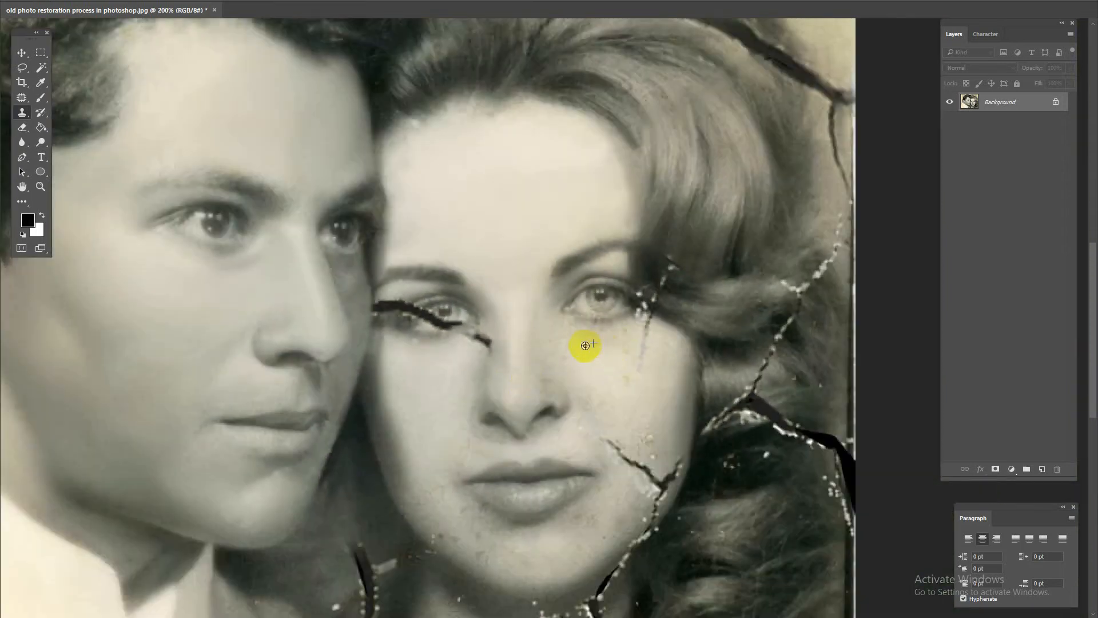
pyautogui.click(623, 373)
pyautogui.moveTo(622, 373)
pyautogui.mouseDown()
pyautogui.moveTo(591, 343)
pyautogui.moveTo(616, 332)
pyautogui.mouseUp()
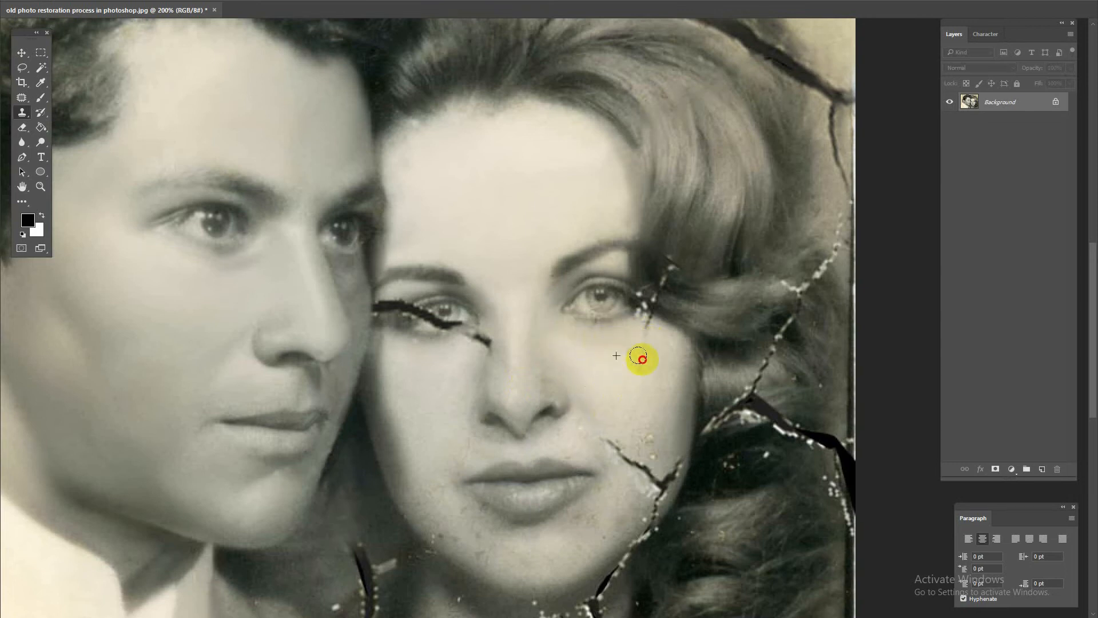
# Step: Clone clean tones over the specks along the woman's jaw and the background between the couple
pyautogui.keyDown('alt'); pyautogui.click(433, 412); pyautogui.keyUp('alt')
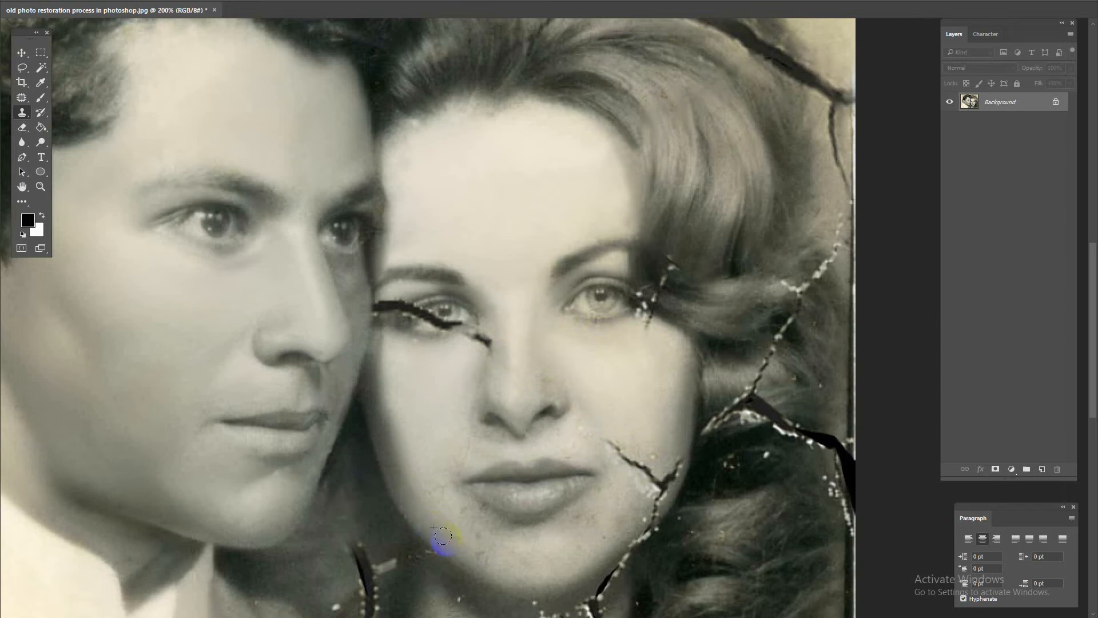
pyautogui.scroll(-3, 424, 529)
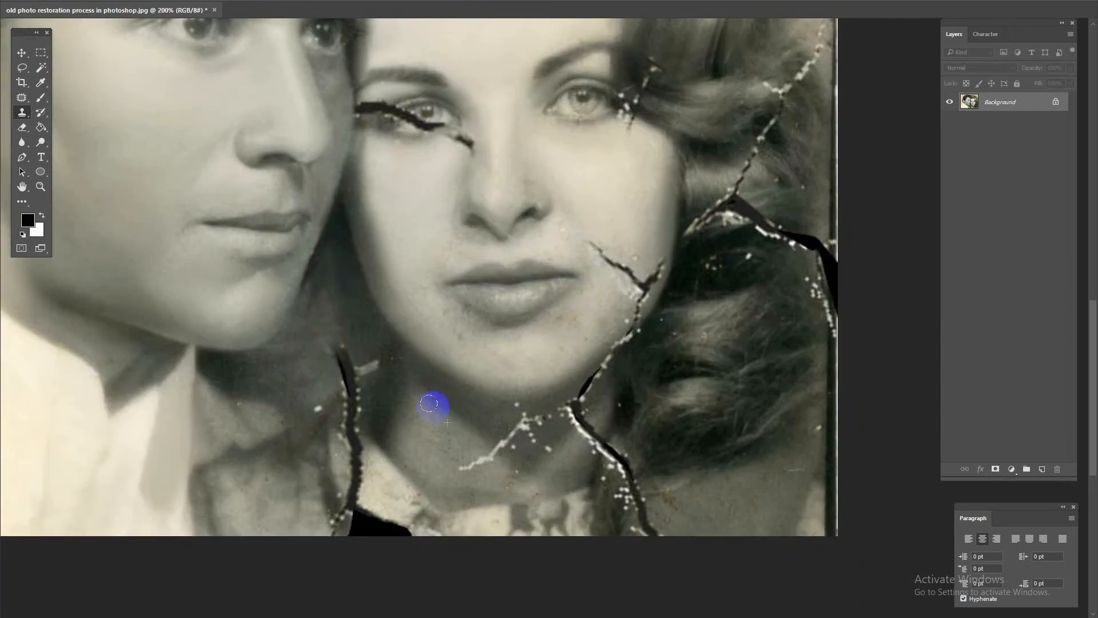
pyautogui.click(284, 363)
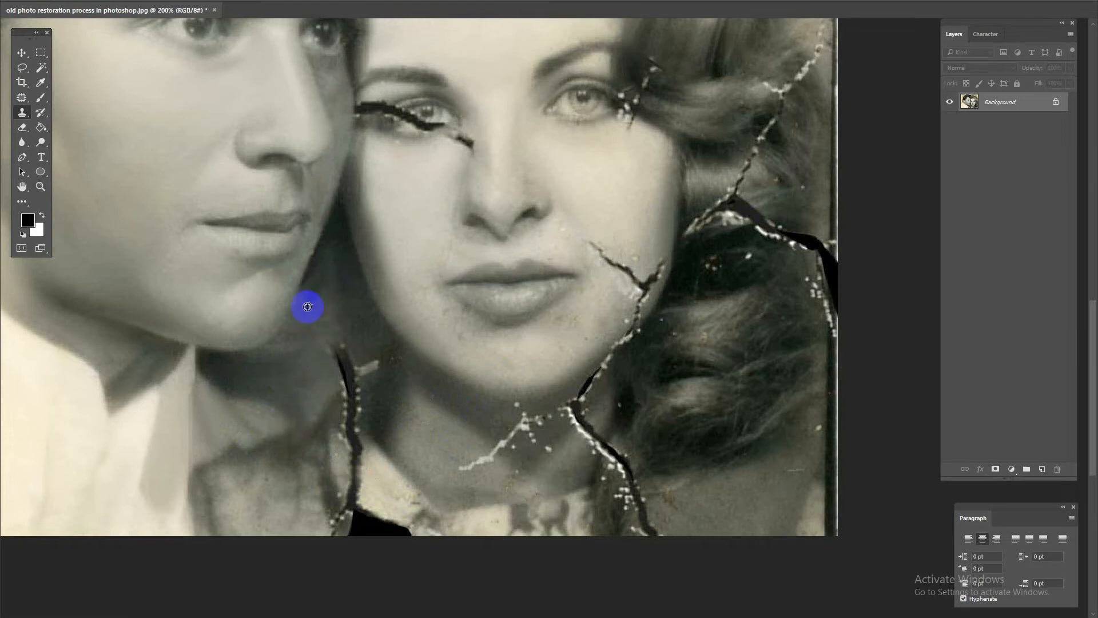
pyautogui.moveTo(566, 240); pyautogui.dragTo(486, 321)
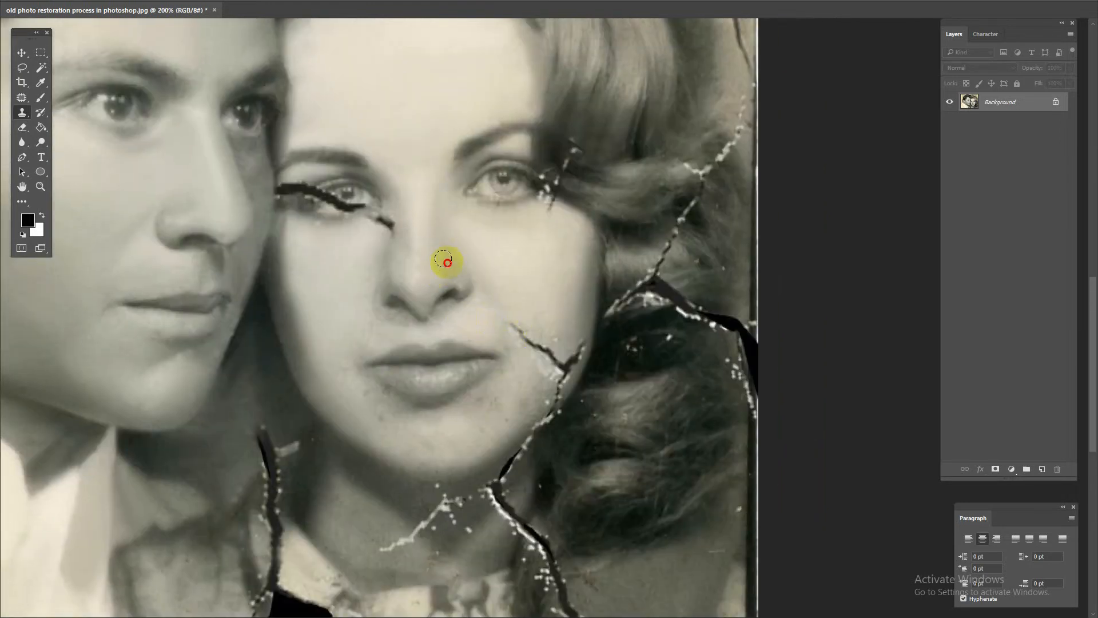
# Step: Clone clean skin and hair over the crack and white specks beside the woman's outer eye corner
pyautogui.moveTo(570, 280); pyautogui.dragTo(521, 525)
pyautogui.rightClick(520, 424)
pyautogui.click(537, 375)
pyautogui.keyDown('alt'); pyautogui.click(518, 382); pyautogui.keyUp('alt')
pyautogui.click(522, 405)
pyautogui.scroll(-2, 523, 375)
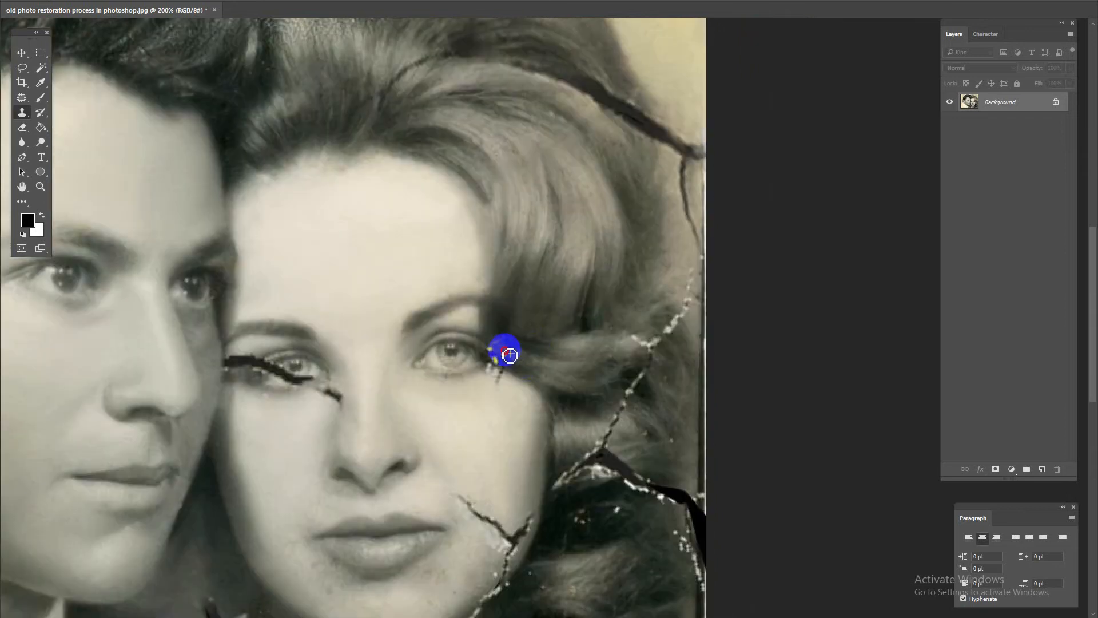
pyautogui.moveTo(512, 354)
pyautogui.mouseDown()
pyautogui.moveTo(496, 351)
pyautogui.moveTo(506, 389)
pyautogui.moveTo(484, 337)
pyautogui.mouseUp()
# Step: Clone clean hair and background over the white-specked crack running from the woman's side curl toward the photo's edge
pyautogui.moveTo(559, 373); pyautogui.dragTo(588, 351)
pyautogui.scroll(1, 578, 323)
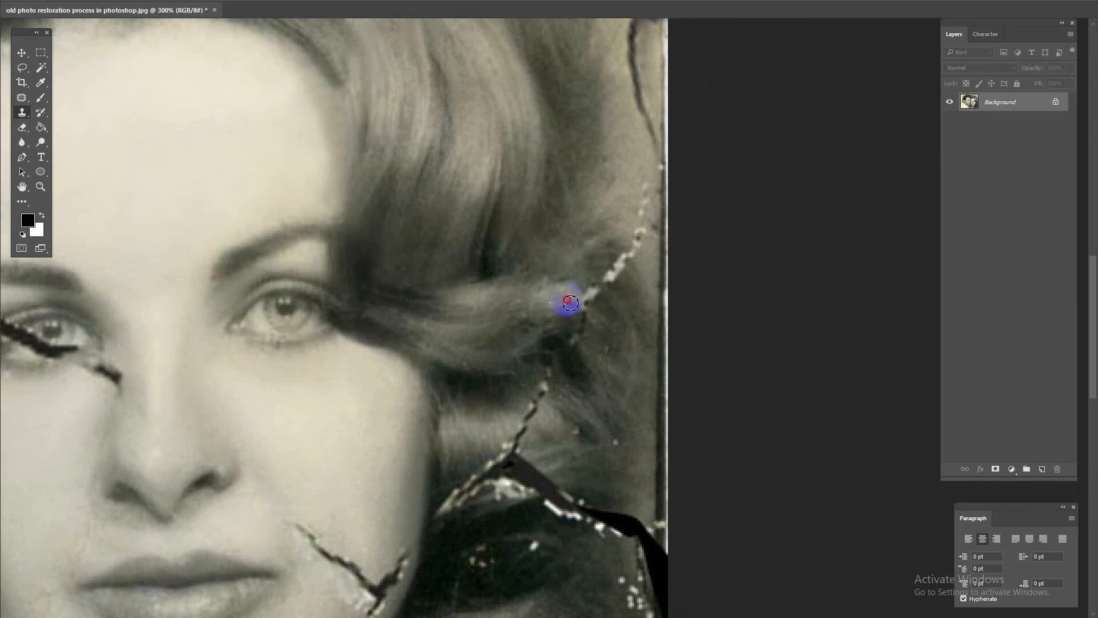
pyautogui.moveTo(596, 293)
pyautogui.mouseDown()
pyautogui.moveTo(554, 367)
pyautogui.moveTo(546, 355)
pyautogui.mouseUp()
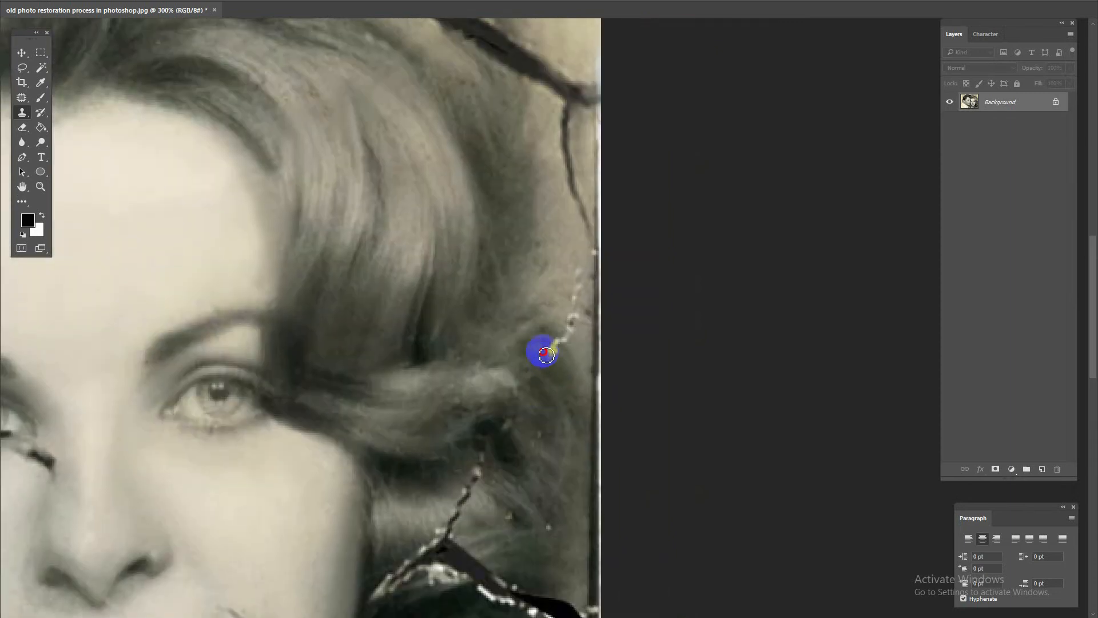
pyautogui.moveTo(589, 280)
pyautogui.mouseDown()
pyautogui.moveTo(589, 209)
pyautogui.moveTo(598, 328)
pyautogui.mouseUp()
pyautogui.scroll(-2, 563, 287)
pyautogui.scroll(2, 544, 203)
# Step: Clone clean background over the vertical crack along the photo's edge beside the woman's hair
pyautogui.keyDown('alt'); pyautogui.click(537, 306); pyautogui.keyUp('alt')
pyautogui.moveTo(543, 203)
pyautogui.mouseDown()
pyautogui.moveTo(618, 385)
pyautogui.moveTo(554, 216)
pyautogui.mouseUp()
pyautogui.click(569, 352)
pyautogui.keyDown('alt'); pyautogui.click(586, 327); pyautogui.keyUp('alt')
pyautogui.keyDown('alt'); pyautogui.click(613, 303); pyautogui.keyUp('alt')
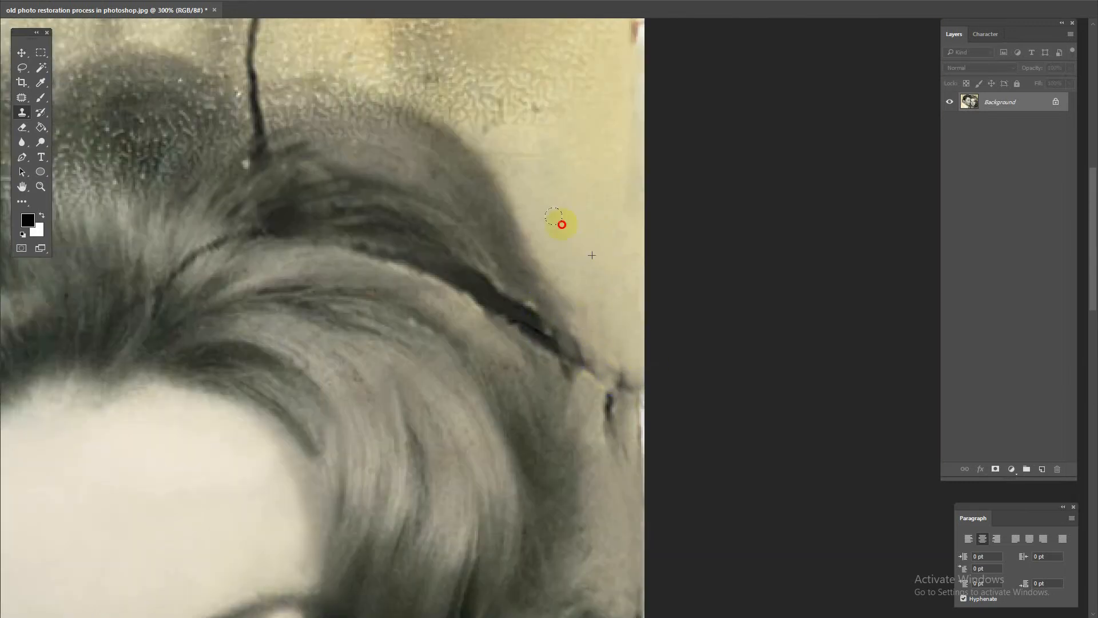
pyautogui.moveTo(637, 341)
pyautogui.mouseDown()
pyautogui.moveTo(608, 387)
pyautogui.moveTo(566, 353)
pyautogui.moveTo(637, 411)
pyautogui.moveTo(632, 496)
pyautogui.mouseUp()
pyautogui.keyDown('alt'); pyautogui.click(630, 407); pyautogui.keyUp('alt')
pyautogui.click(634, 492)
# Step: Clone hair strands over the thick dark crack across the crown of the woman's hair, matching the background at its outline
pyautogui.moveTo(509, 258)
pyautogui.mouseDown()
pyautogui.moveTo(469, 398)
pyautogui.moveTo(489, 473)
pyautogui.moveTo(458, 471)
pyautogui.moveTo(395, 412)
pyautogui.mouseUp()
pyautogui.keyDown('alt'); pyautogui.click(469, 398); pyautogui.keyUp('alt')
pyautogui.moveTo(428, 327); pyautogui.dragTo(585, 407)
pyautogui.keyDown('alt'); pyautogui.click(614, 358); pyautogui.keyUp('alt')
pyautogui.moveTo(751, 246)
pyautogui.mouseDown()
pyautogui.moveTo(745, 190)
pyautogui.moveTo(683, 199)
pyautogui.moveTo(658, 241)
pyautogui.moveTo(566, 313)
pyautogui.mouseUp()
pyautogui.keyDown('alt'); pyautogui.click(750, 292); pyautogui.keyUp('alt')
pyautogui.keyDown('alt'); pyautogui.click(672, 334); pyautogui.keyUp('alt')
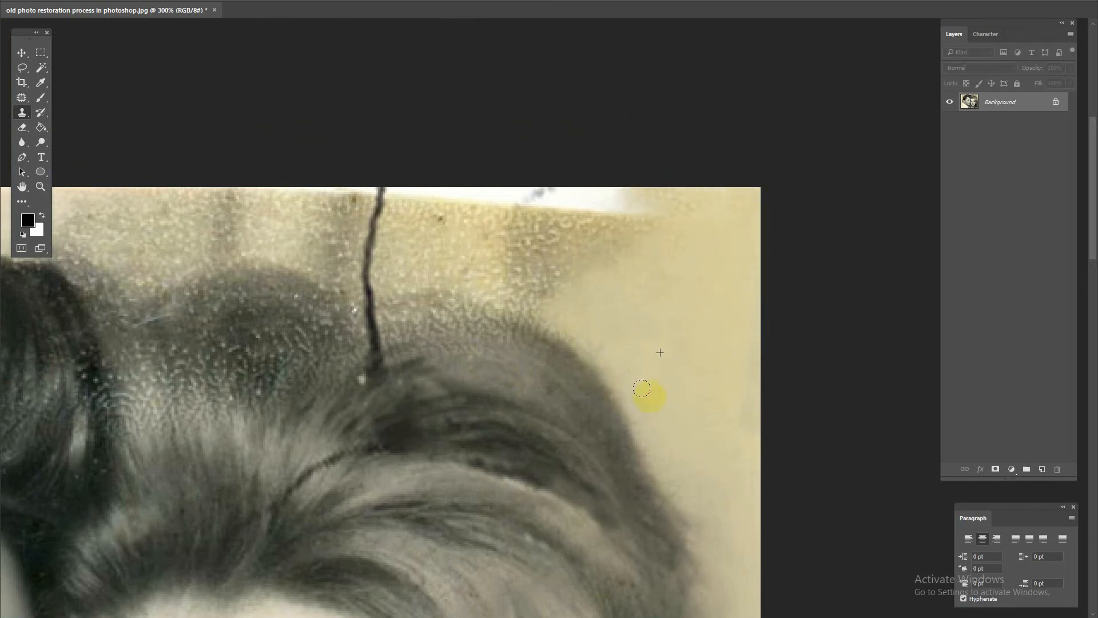
# Step: Clone plain background over the white torn strip and mottled patches above the woman's hair
pyautogui.keyDown('alt'); pyautogui.click(685, 280); pyautogui.keyUp('alt')
pyautogui.moveTo(641, 203)
pyautogui.mouseDown()
pyautogui.moveTo(596, 186)
pyautogui.moveTo(417, 192)
pyautogui.mouseUp()
pyautogui.keyDown('alt'); pyautogui.click(648, 300); pyautogui.keyUp('alt')
pyautogui.moveTo(563, 261)
pyautogui.mouseDown()
pyautogui.moveTo(499, 281)
pyautogui.moveTo(475, 258)
pyautogui.moveTo(606, 248)
pyautogui.moveTo(540, 229)
pyautogui.moveTo(572, 190)
pyautogui.moveTo(444, 260)
pyautogui.moveTo(456, 321)
pyautogui.moveTo(480, 320)
pyautogui.mouseUp()
pyautogui.keyDown('alt'); pyautogui.click(647, 326); pyautogui.keyUp('alt')
pyautogui.keyDown('alt'); pyautogui.click(706, 247); pyautogui.keyUp('alt')
# Step: Clone hair and background over the vertical crack rising from the woman's hair to the photo's upper edge
pyautogui.moveTo(382, 347)
pyautogui.mouseDown()
pyautogui.moveTo(416, 362)
pyautogui.moveTo(477, 352)
pyautogui.mouseUp()
pyautogui.keyDown('alt'); pyautogui.click(477, 343); pyautogui.keyUp('alt')
pyautogui.moveTo(360, 331); pyautogui.dragTo(362, 228)
pyautogui.scroll(-2, 363, 228)
pyautogui.scroll(1, 747, 129)
# Step: Clone smooth background over the remaining speckles and discolored areas along the photo's upper edge above the couple
pyautogui.moveTo(586, 180)
pyautogui.mouseDown()
pyautogui.moveTo(496, 182)
pyautogui.moveTo(395, 206)
pyautogui.mouseUp()
pyautogui.keyDown('alt'); pyautogui.click(183, 95); pyautogui.keyUp('alt')
pyautogui.moveTo(214, 91); pyautogui.dragTo(515, 97)
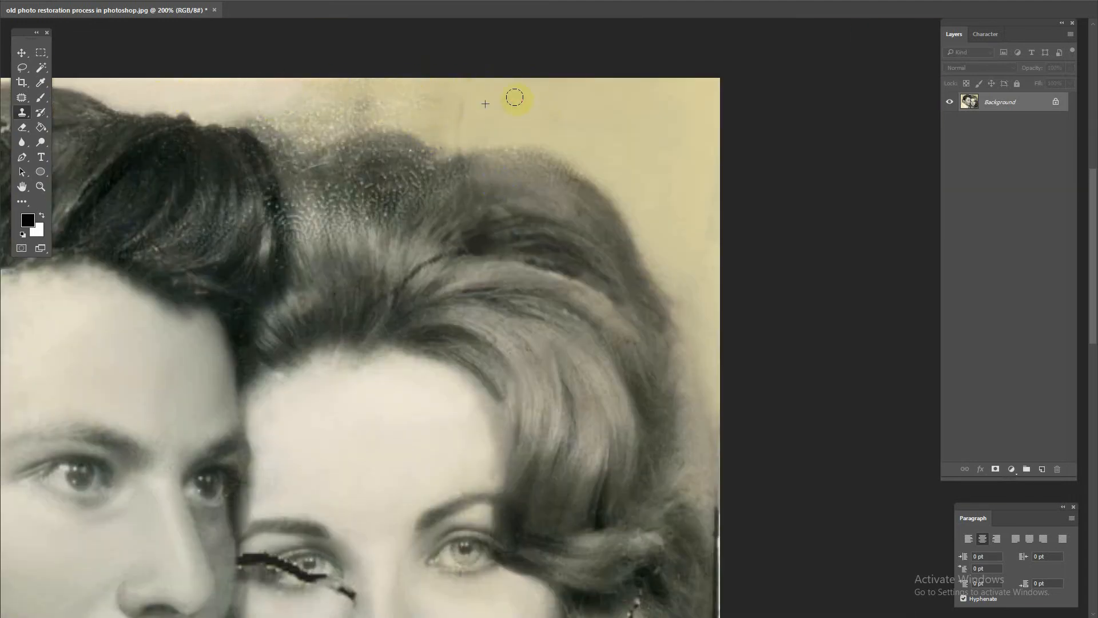
pyautogui.keyDown('alt'); pyautogui.click(497, 113); pyautogui.keyUp('alt')
pyautogui.moveTo(363, 117); pyautogui.dragTo(380, 91)
pyautogui.keyDown('alt'); pyautogui.click(422, 88); pyautogui.keyUp('alt')
pyautogui.moveTo(240, 90)
pyautogui.mouseDown()
pyautogui.moveTo(323, 119)
pyautogui.moveTo(90, 91)
pyautogui.mouseUp()
pyautogui.keyDown('alt'); pyautogui.click(417, 103); pyautogui.keyUp('alt')
# Step: Clone clean tones over the small blemishes along the man's hairline and beside his sideburn
pyautogui.moveTo(399, 257); pyautogui.dragTo(435, 188)
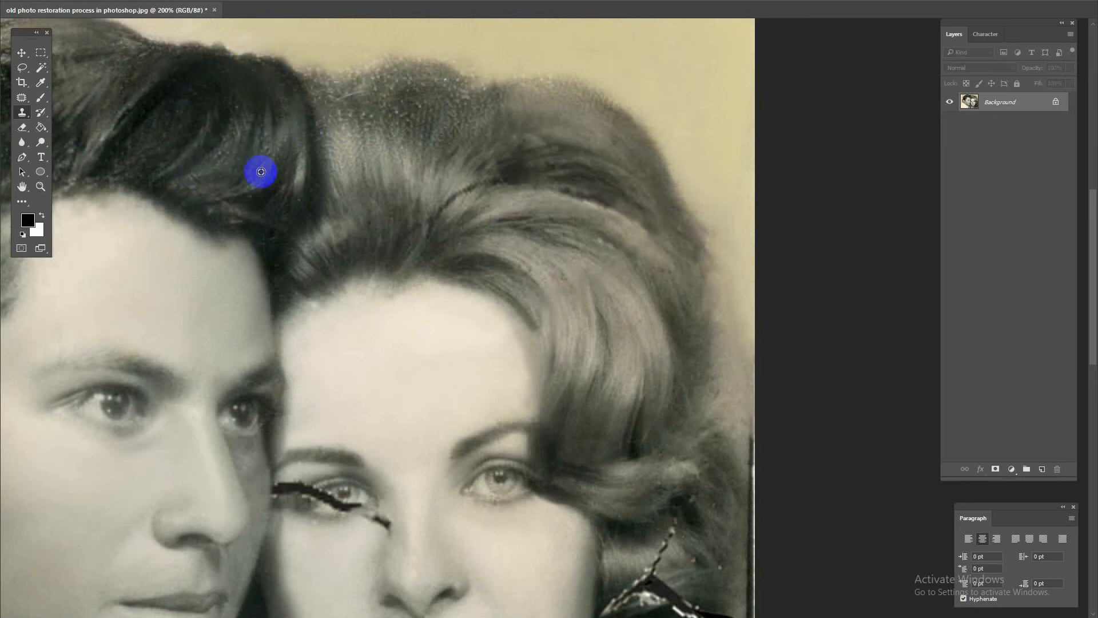
pyautogui.moveTo(120, 177); pyautogui.dragTo(394, 218)
pyautogui.click(309, 226)
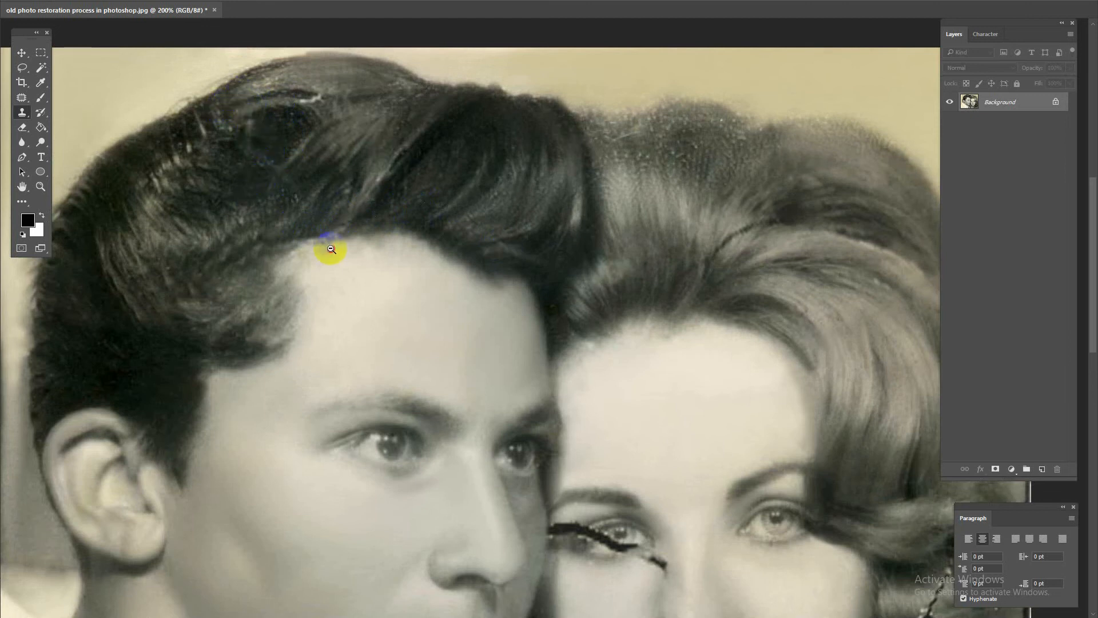
pyautogui.scroll(-2, 340, 247)
pyautogui.scroll(2, 369, 323)
pyautogui.moveTo(425, 233); pyautogui.dragTo(442, 289)
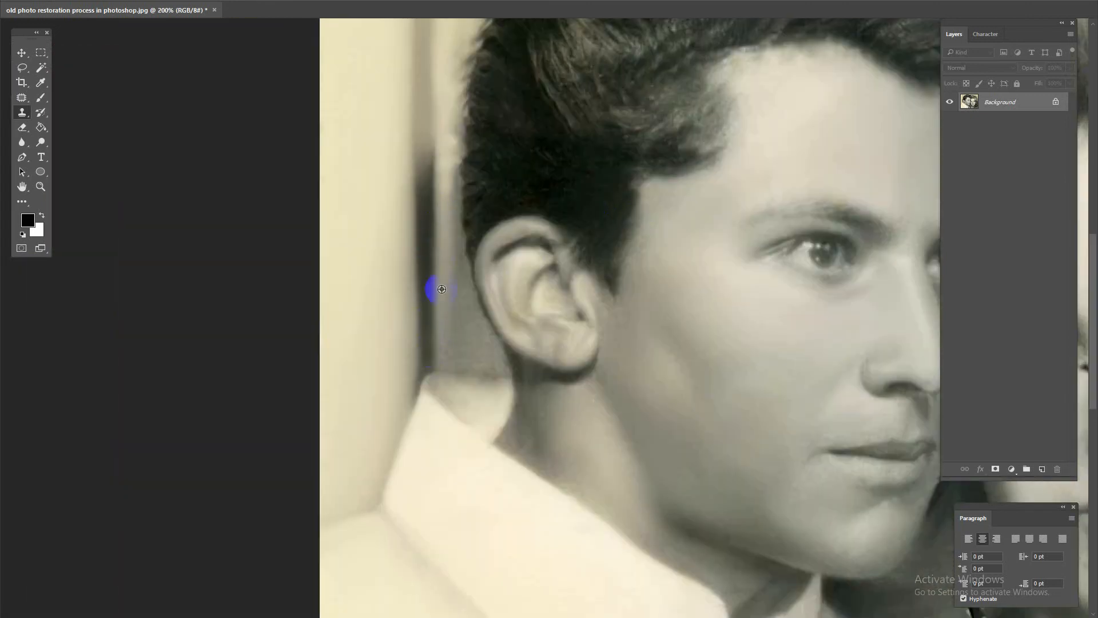
pyautogui.moveTo(575, 293); pyautogui.dragTo(292, 285)
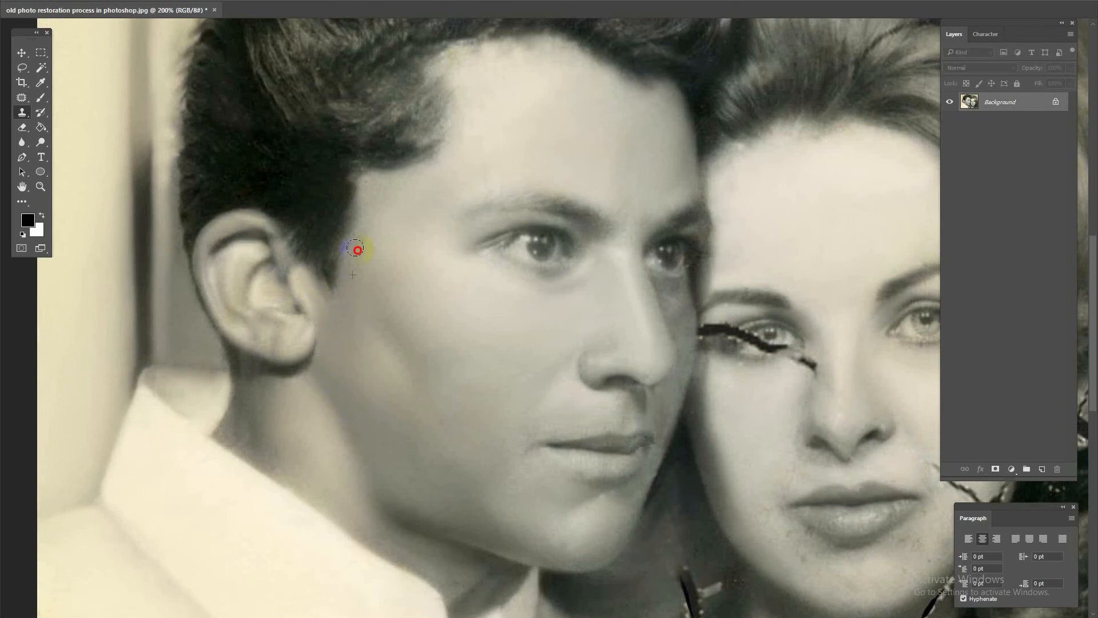
pyautogui.moveTo(650, 502); pyautogui.dragTo(470, 372)
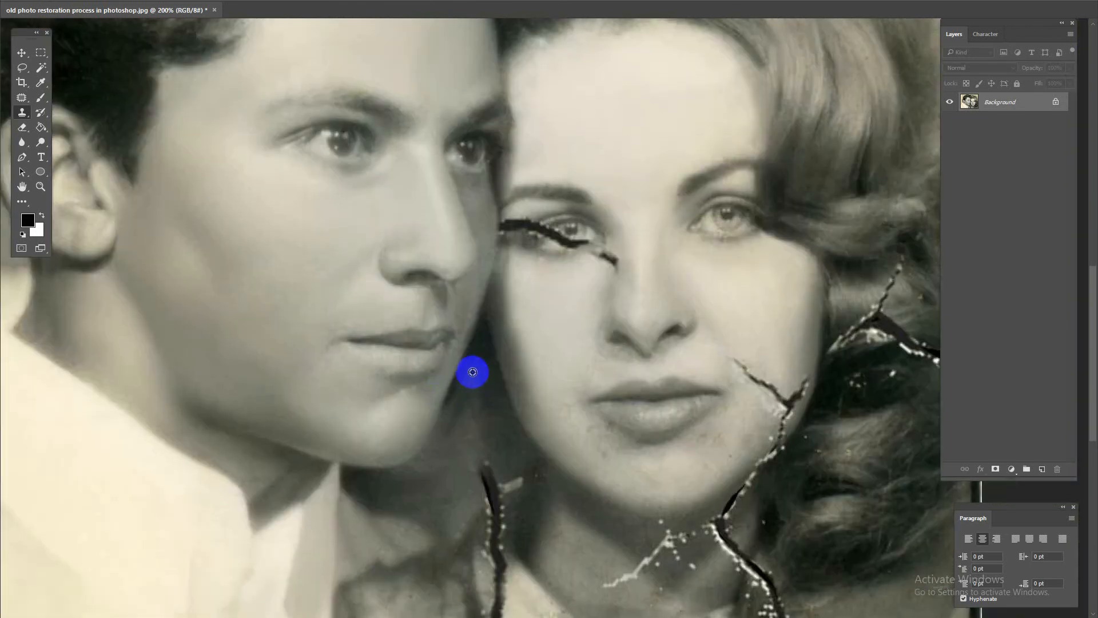
# Step: Clone clean tones over the blemishes between the faces and the crack's end below the woman's inner eye corner
pyautogui.keyDown('alt'); pyautogui.click(510, 270); pyautogui.keyUp('alt')
pyautogui.moveTo(510, 333)
pyautogui.mouseDown()
pyautogui.moveTo(498, 308)
pyautogui.moveTo(533, 490)
pyautogui.mouseUp()
pyautogui.scroll(-2, 581, 443)
pyautogui.scroll(3, 616, 303)
pyautogui.rightClick(584, 387)
pyautogui.click(581, 352)
pyautogui.moveTo(562, 381); pyautogui.dragTo(551, 350)
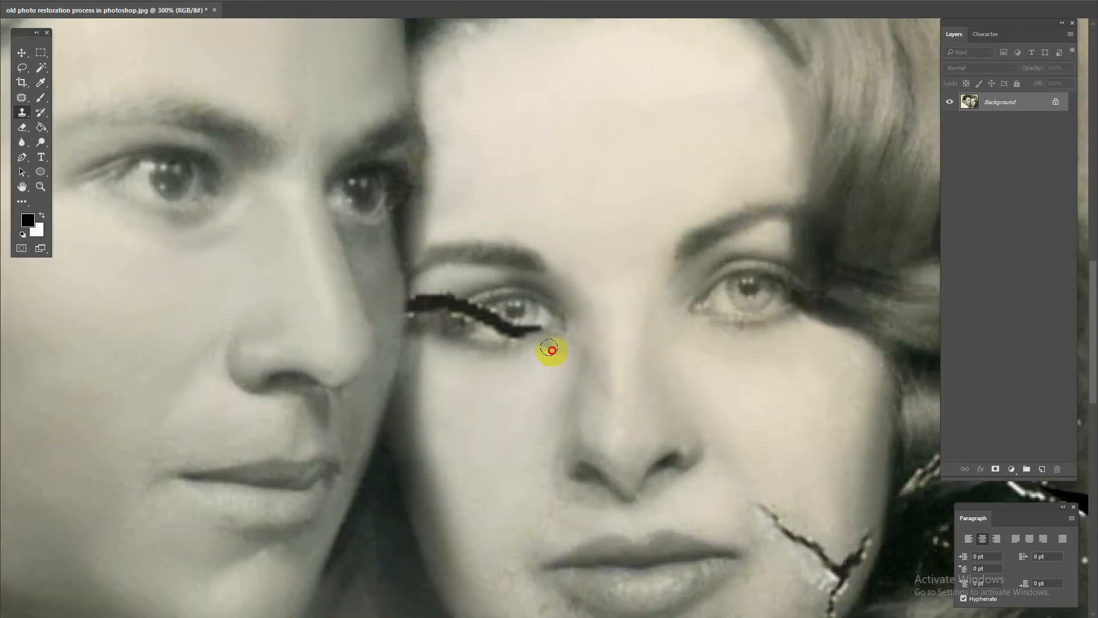
# Step: Rebuild the woman's eye nearest the man by cloning eyelid, lash and skin tones over the dark crack through it
pyautogui.keyDown('alt'); pyautogui.click(441, 279); pyautogui.keyUp('alt')
pyautogui.moveTo(429, 292)
pyautogui.mouseDown()
pyautogui.moveTo(416, 318)
pyautogui.moveTo(412, 299)
pyautogui.mouseUp()
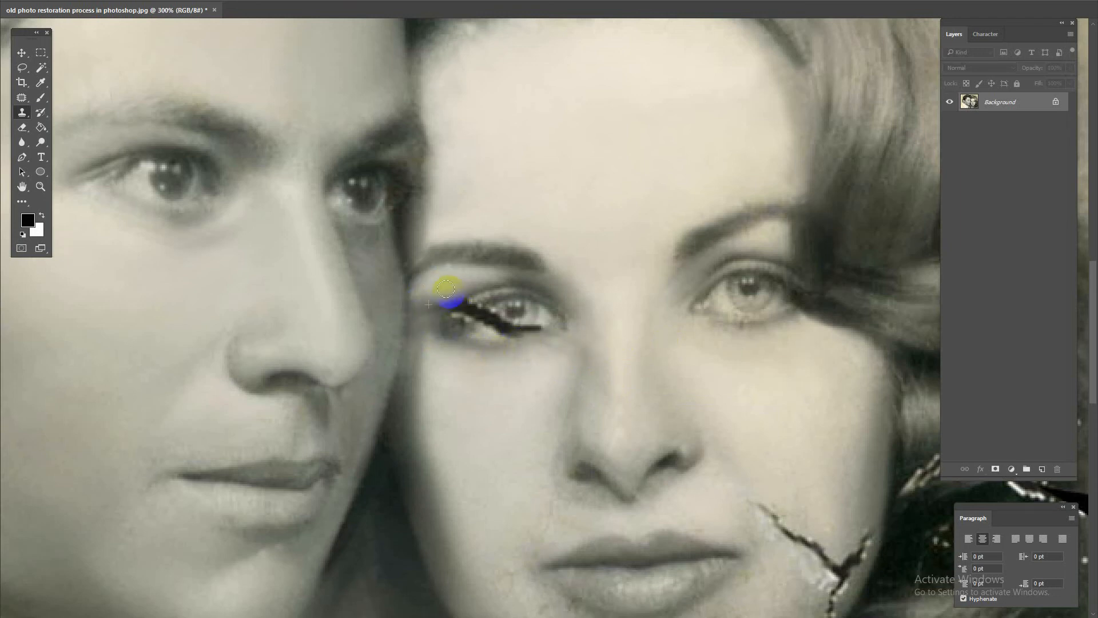
pyautogui.rightClick(551, 367)
pyautogui.click(478, 312)
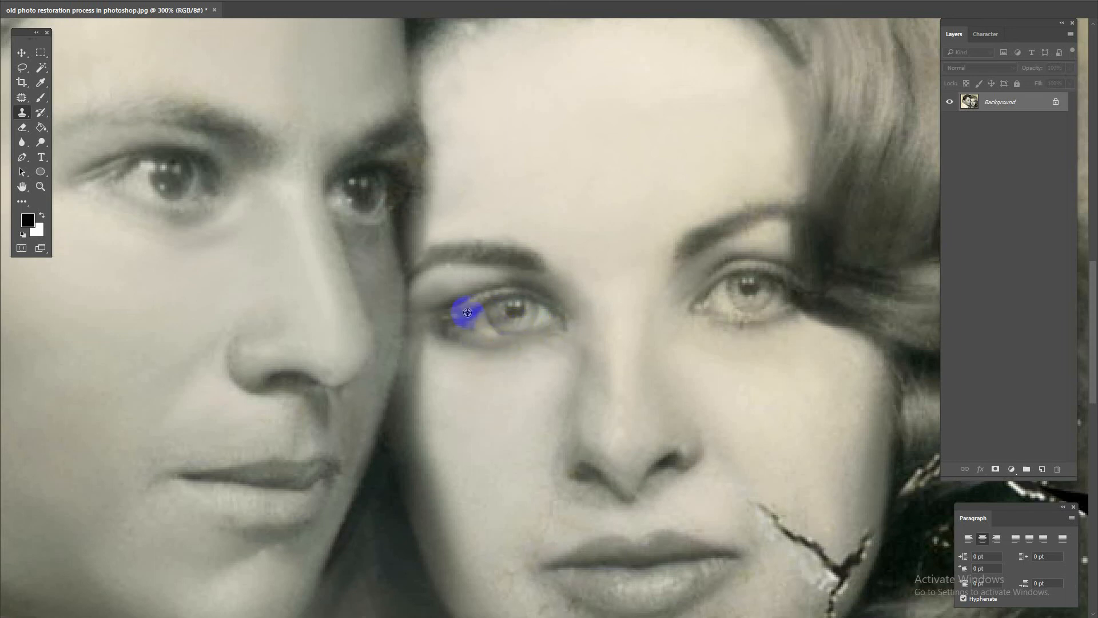
pyautogui.scroll(-2, 477, 330)
pyautogui.scroll(2, 704, 332)
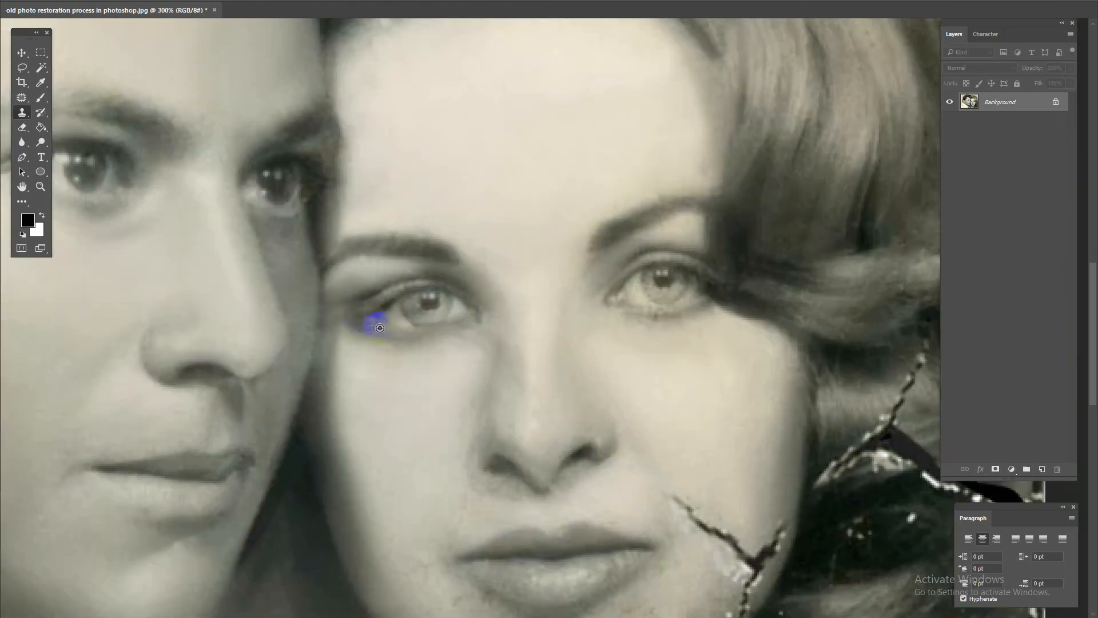
# Step: Clone clean skin over the small spots around the woman's eye beside her side curl
pyautogui.moveTo(677, 320); pyautogui.dragTo(635, 316)
pyautogui.keyDown('alt'); pyautogui.click(638, 254); pyautogui.keyUp('alt')
pyautogui.click(664, 266)
pyautogui.click(639, 248)
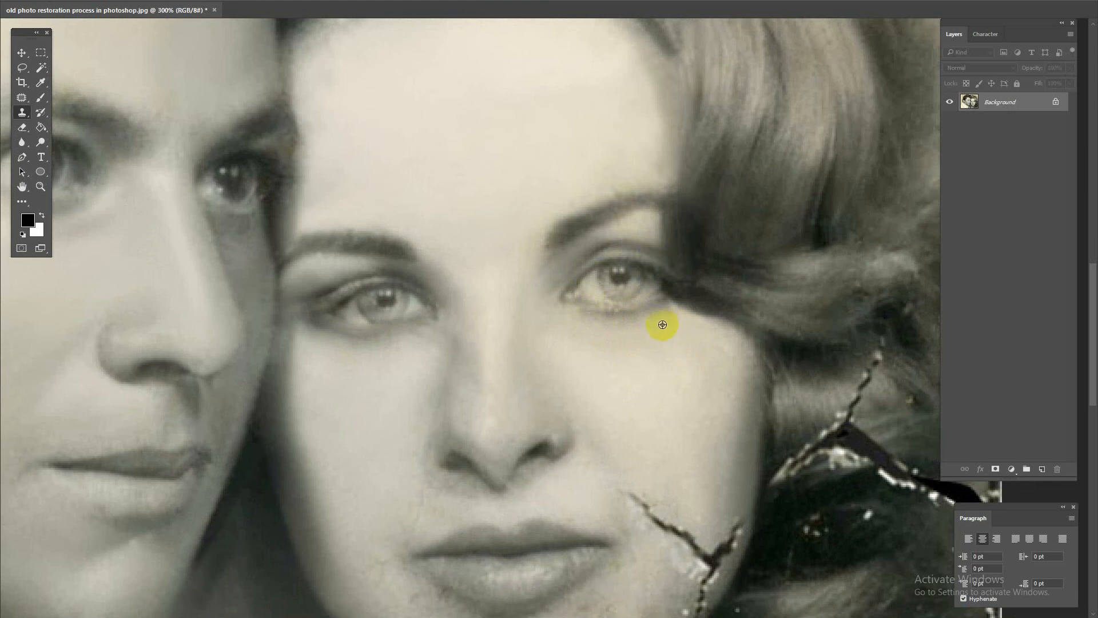
pyautogui.moveTo(598, 339); pyautogui.dragTo(616, 270)
# Step: Clone smooth skin over the blemishes beside the woman's nose and around her mouth and chin
pyautogui.rightClick(534, 346)
pyautogui.click(596, 378)
pyautogui.click(502, 346)
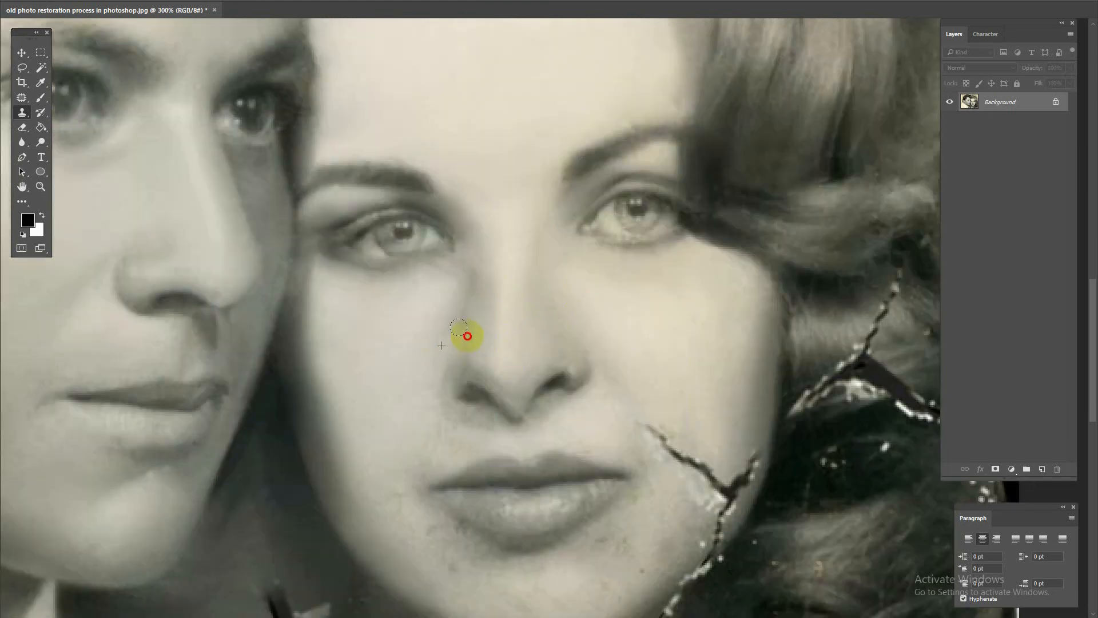
pyautogui.moveTo(564, 315); pyautogui.dragTo(626, 205)
pyautogui.keyDown('alt'); pyautogui.click(478, 327); pyautogui.keyUp('alt')
pyautogui.click(489, 283)
pyautogui.moveTo(473, 393)
pyautogui.mouseDown()
pyautogui.moveTo(572, 411)
pyautogui.moveTo(492, 426)
pyautogui.moveTo(545, 480)
pyautogui.mouseUp()
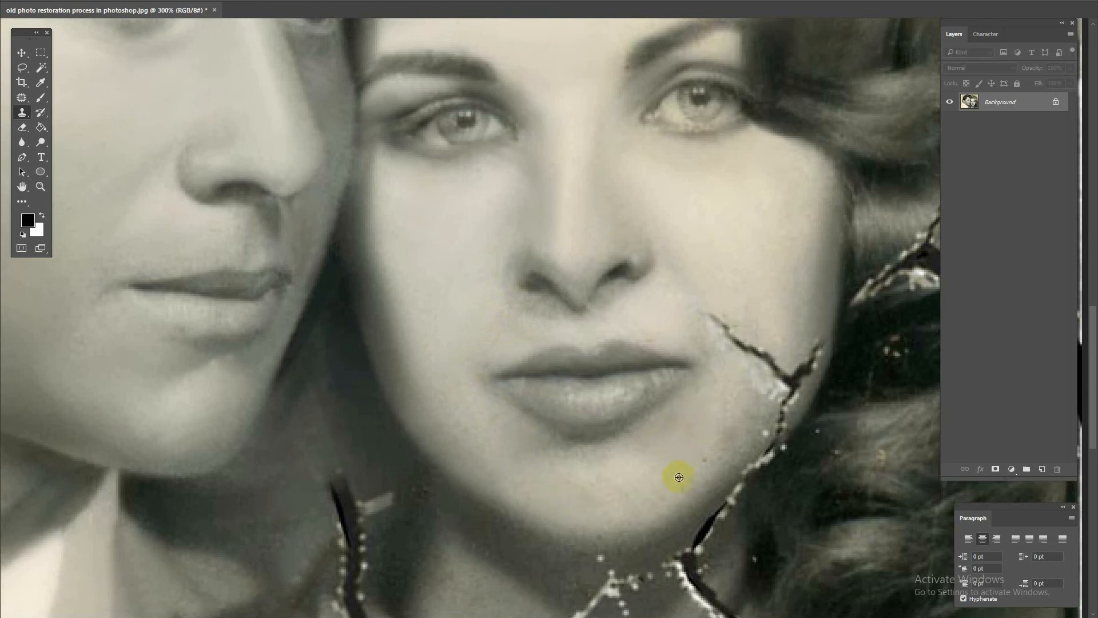
# Step: Clone clean skin over the branching crack on the woman's lower cheek and down toward her jaw
pyautogui.moveTo(766, 356); pyautogui.dragTo(714, 304)
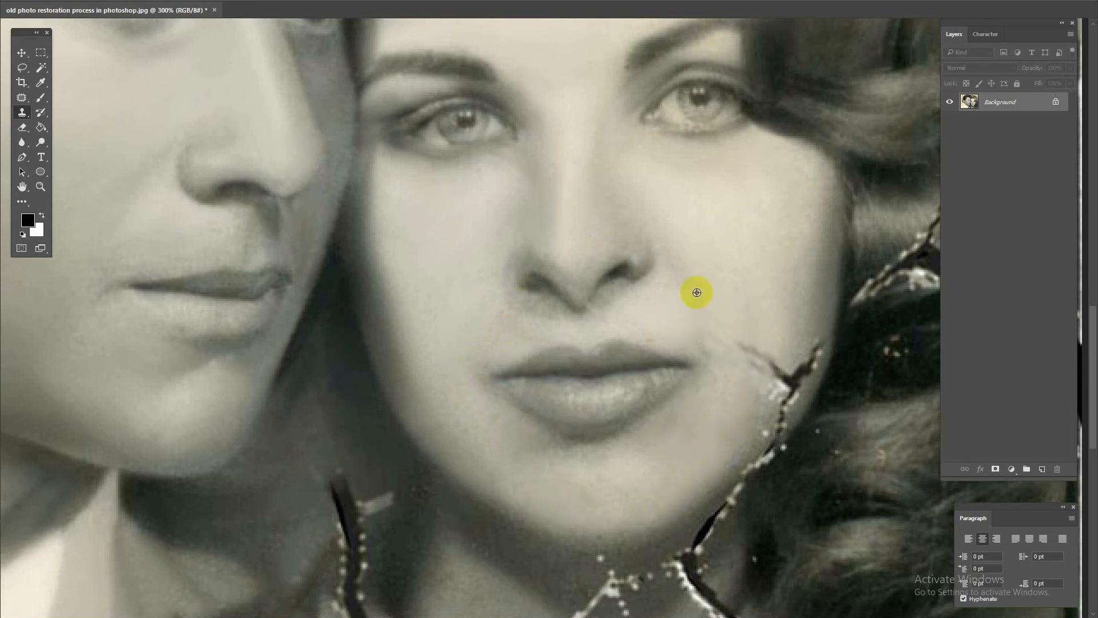
pyautogui.moveTo(786, 343); pyautogui.dragTo(802, 341)
pyautogui.moveTo(738, 465)
pyautogui.mouseDown()
pyautogui.moveTo(767, 449)
pyautogui.moveTo(784, 385)
pyautogui.moveTo(767, 378)
pyautogui.mouseUp()
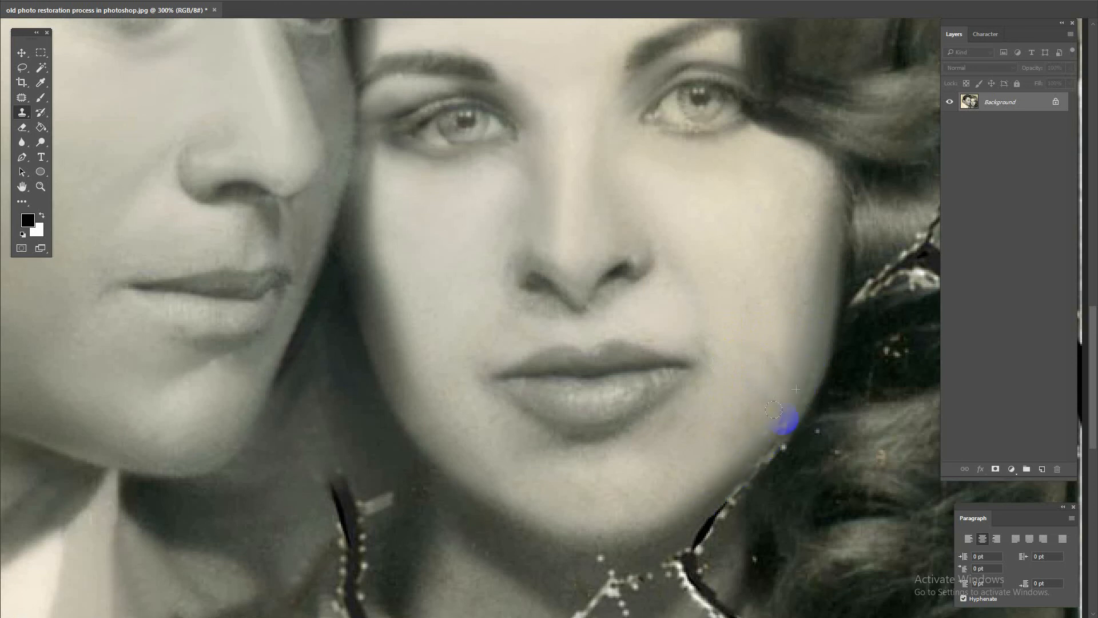
# Step: Clone clean hair over the light specks in the man's hair, the woman's crown and her side curls
pyautogui.hotkey('ctrl', '1')
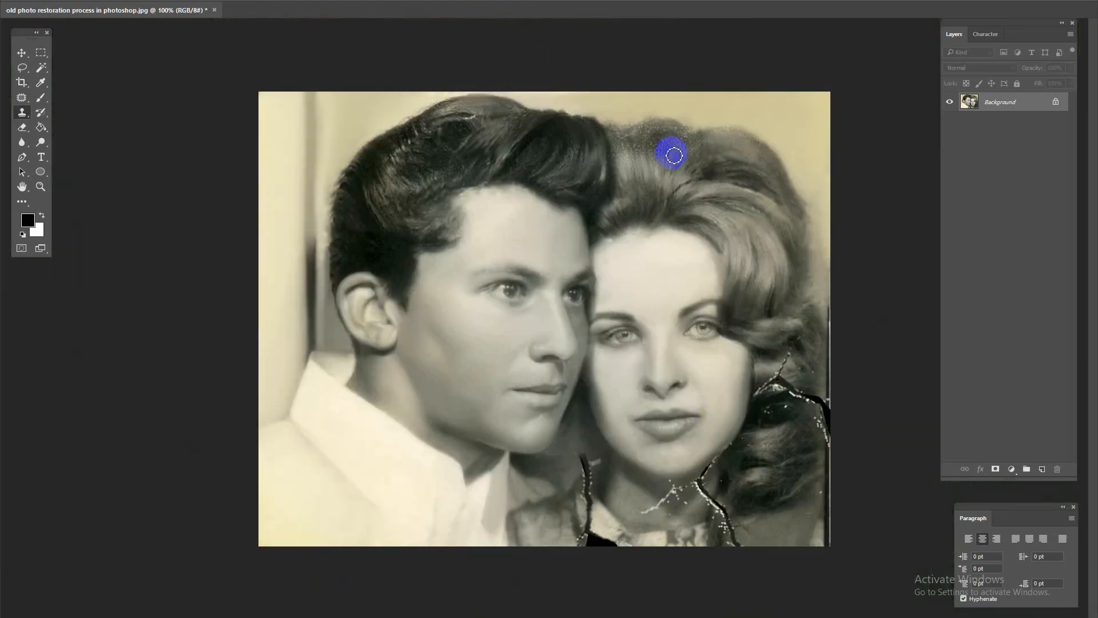
pyautogui.click(466, 117)
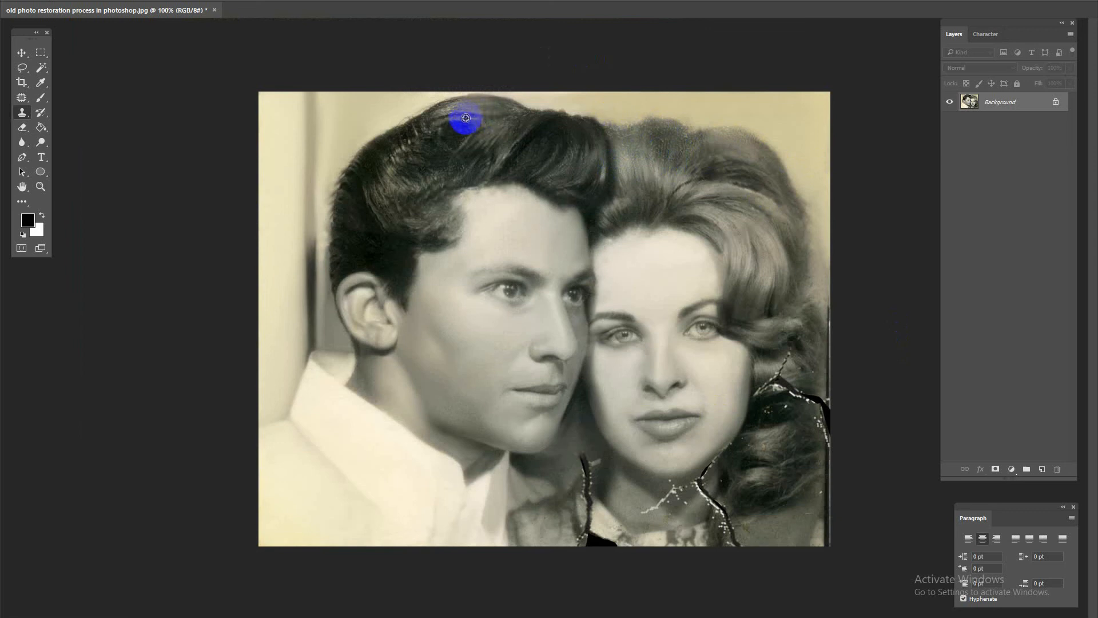
pyautogui.moveTo(411, 145); pyautogui.dragTo(394, 164)
pyautogui.moveTo(668, 148); pyautogui.dragTo(693, 124)
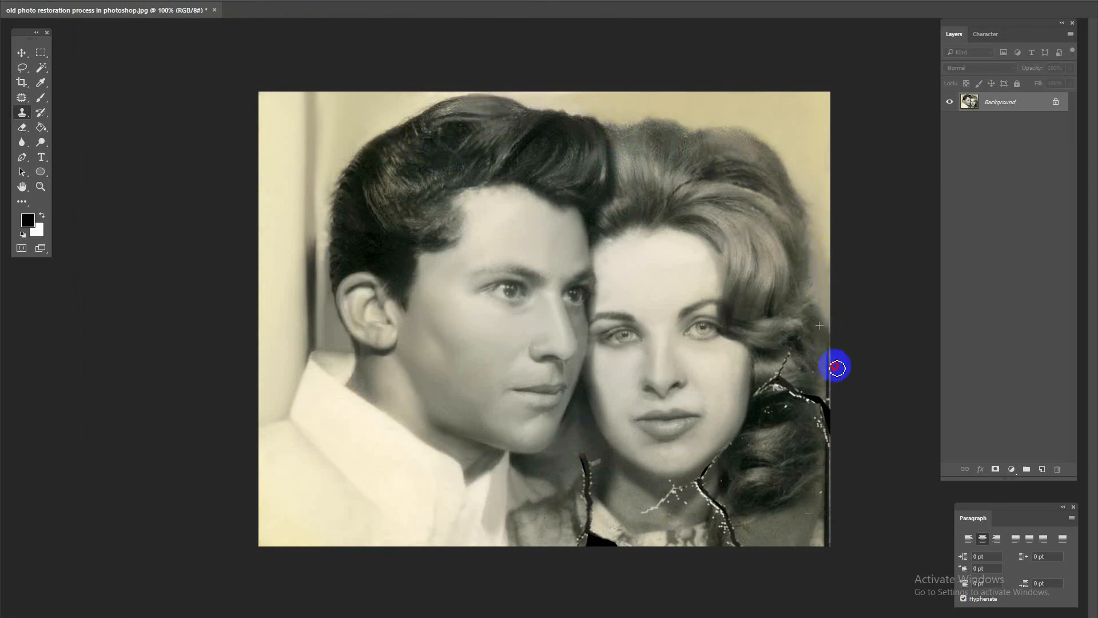
pyautogui.moveTo(786, 365); pyautogui.dragTo(790, 354)
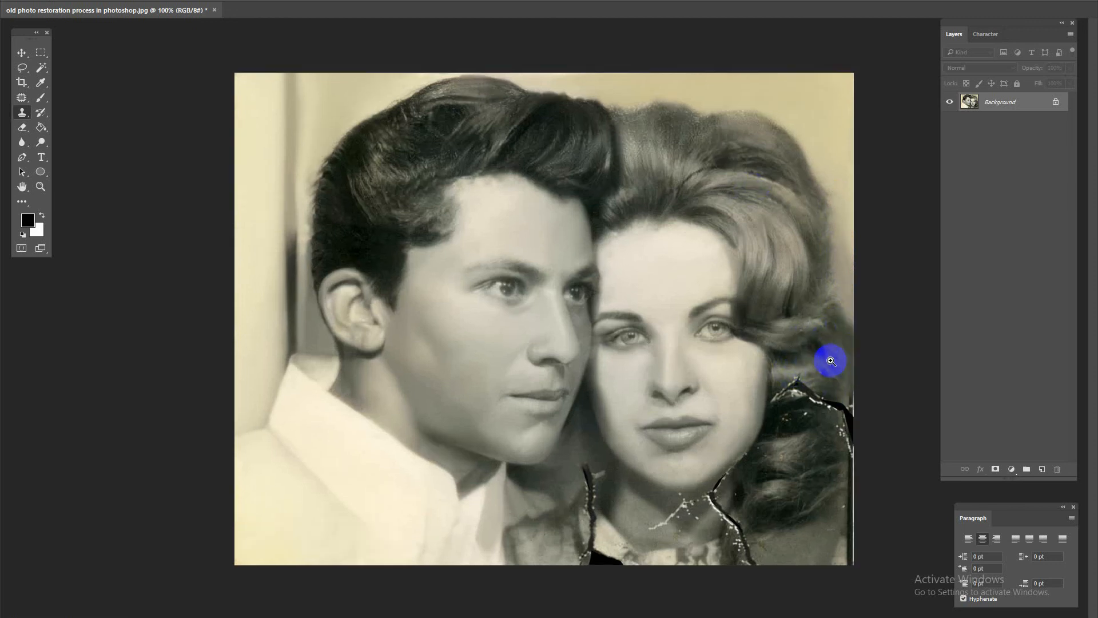
# Step: Clone hair and background over the dark strip at the photo's edge and the black crack through the woman's lower curls
pyautogui.hotkey('ctrl', '+')
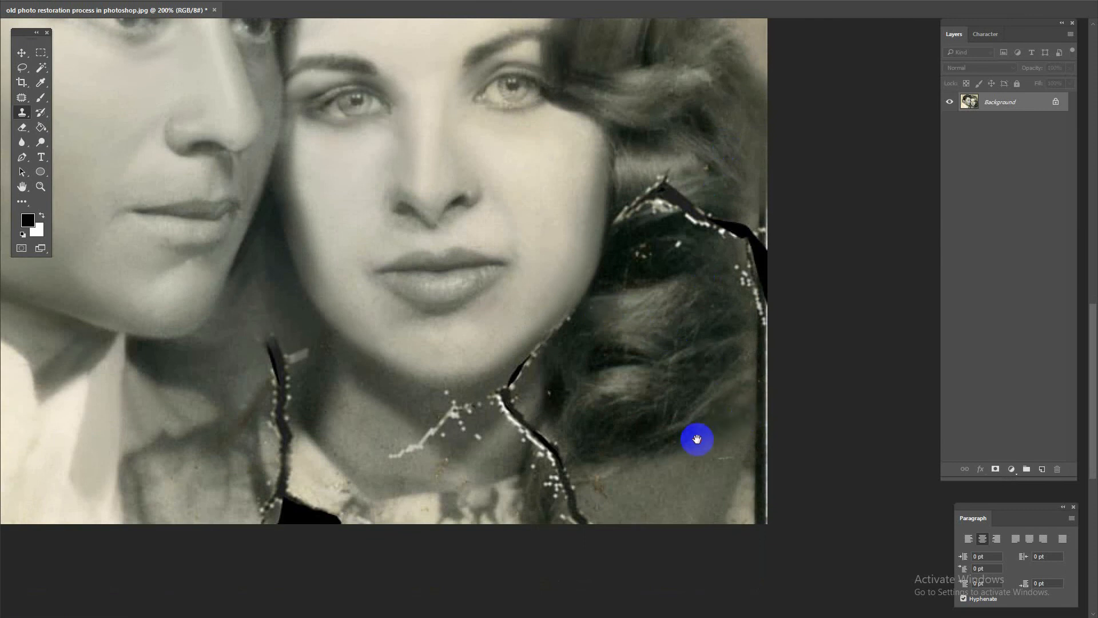
pyautogui.scroll(-3, 609, 402)
pyautogui.moveTo(606, 367); pyautogui.dragTo(578, 404)
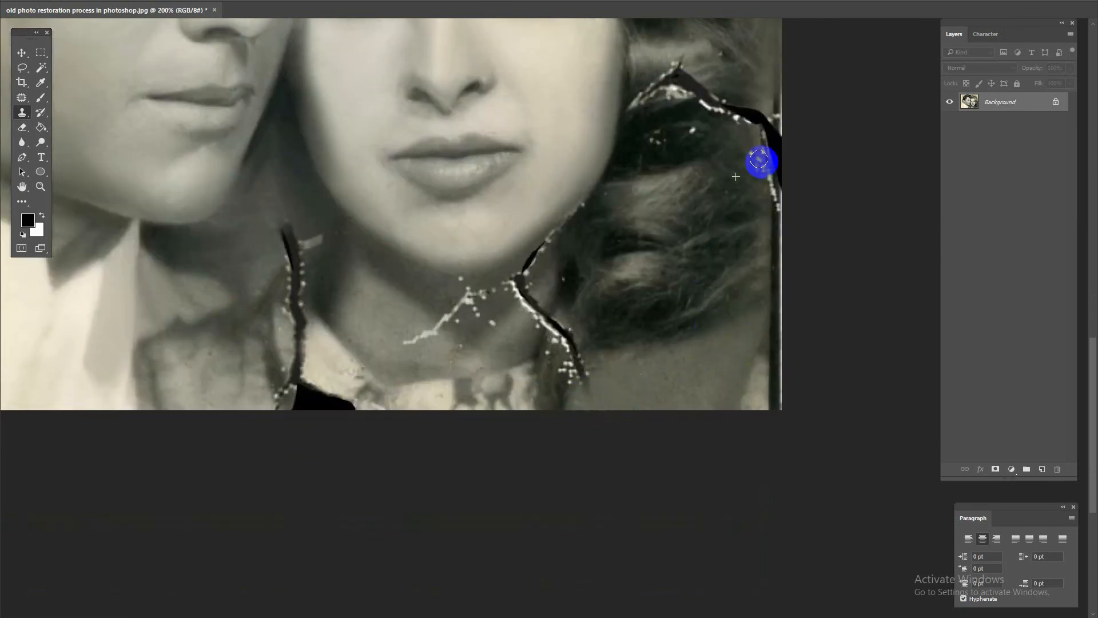
pyautogui.moveTo(761, 163); pyautogui.dragTo(775, 235)
pyautogui.click(765, 306)
pyautogui.moveTo(765, 308)
pyautogui.mouseDown()
pyautogui.moveTo(773, 405)
pyautogui.moveTo(781, 326)
pyautogui.moveTo(785, 338)
pyautogui.moveTo(753, 385)
pyautogui.moveTo(747, 287)
pyautogui.moveTo(779, 252)
pyautogui.mouseUp()
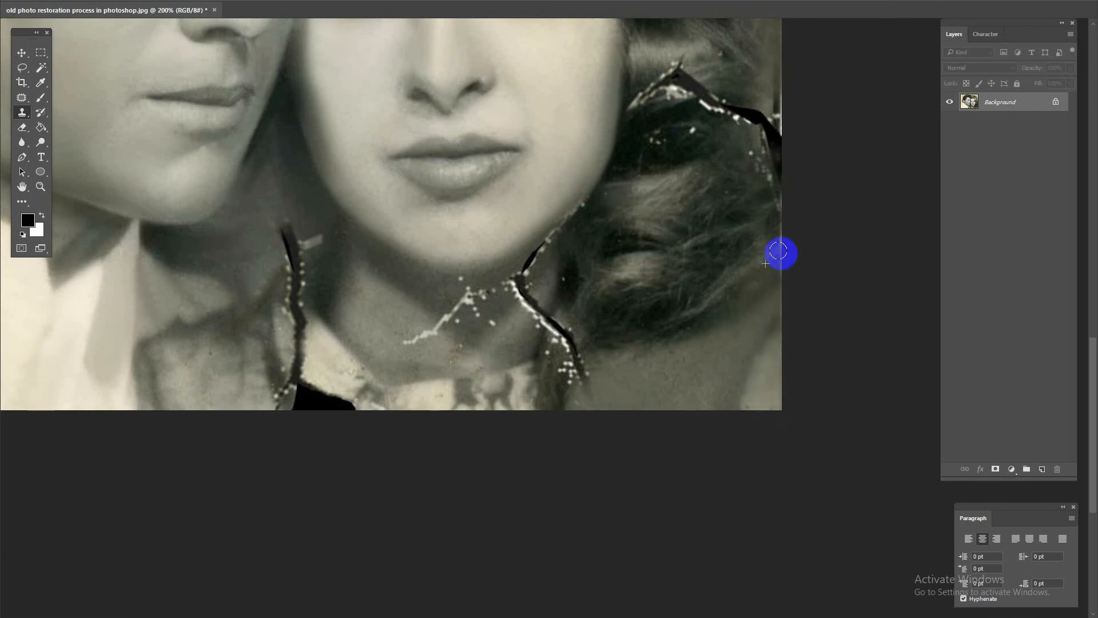
pyautogui.moveTo(743, 291); pyautogui.dragTo(682, 452)
pyautogui.moveTo(697, 337)
pyautogui.mouseDown()
pyautogui.moveTo(687, 257)
pyautogui.moveTo(670, 271)
pyautogui.moveTo(629, 265)
pyautogui.moveTo(659, 258)
pyautogui.moveTo(651, 263)
pyautogui.moveTo(672, 298)
pyautogui.moveTo(696, 273)
pyautogui.moveTo(704, 281)
pyautogui.moveTo(718, 250)
pyautogui.moveTo(705, 264)
pyautogui.moveTo(719, 283)
pyautogui.moveTo(727, 257)
pyautogui.moveTo(695, 311)
pyautogui.moveTo(622, 302)
pyautogui.moveTo(633, 296)
pyautogui.moveTo(593, 301)
pyautogui.moveTo(580, 323)
pyautogui.moveTo(587, 244)
pyautogui.moveTo(616, 211)
pyautogui.moveTo(585, 240)
pyautogui.moveTo(636, 238)
pyautogui.moveTo(606, 261)
pyautogui.moveTo(619, 237)
pyautogui.moveTo(586, 256)
pyautogui.mouseUp()
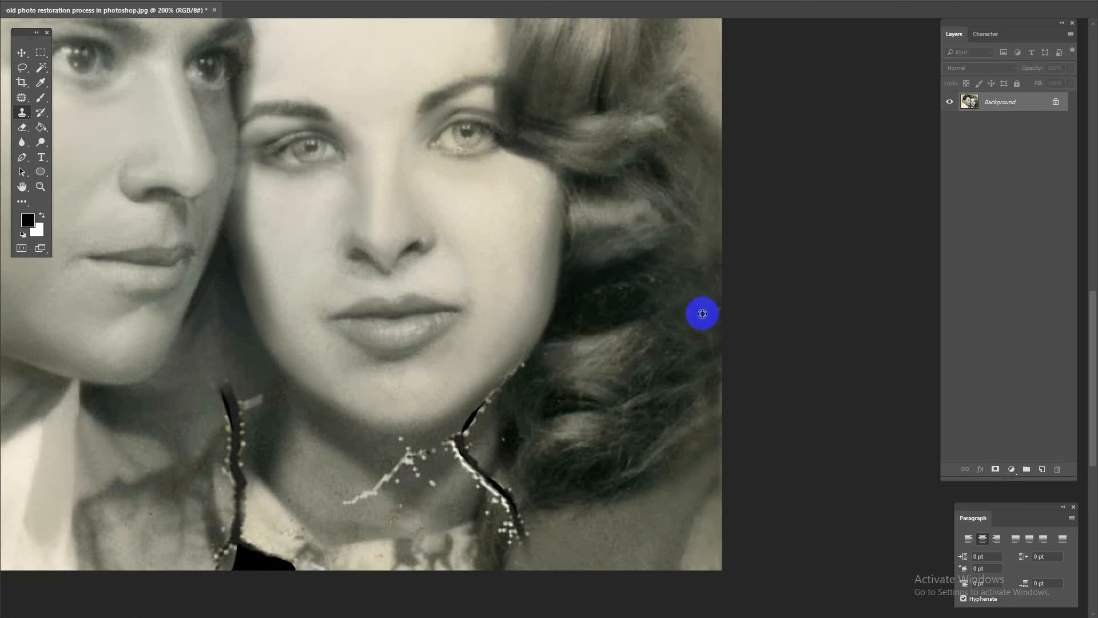
# Step: Clone clean skin over the specks along the woman's jaw and part of the white crack on her neck
pyautogui.moveTo(529, 392); pyautogui.dragTo(561, 297)
pyautogui.click(537, 354)
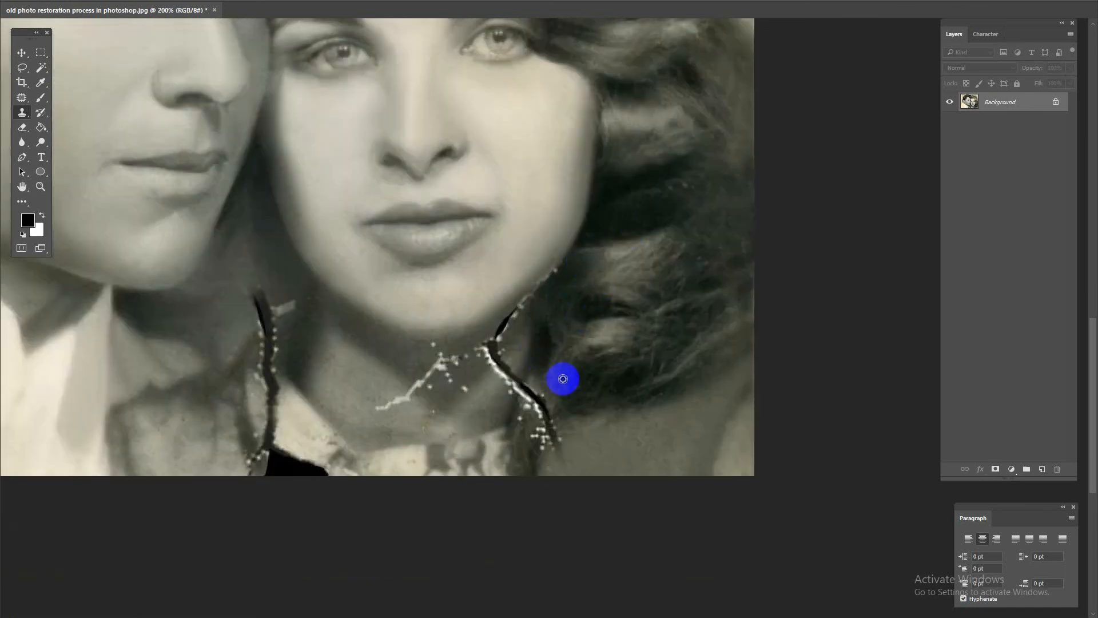
pyautogui.moveTo(411, 382); pyautogui.dragTo(356, 332)
pyautogui.moveTo(556, 253)
pyautogui.mouseDown()
pyautogui.moveTo(539, 286)
pyautogui.moveTo(568, 276)
pyautogui.mouseUp()
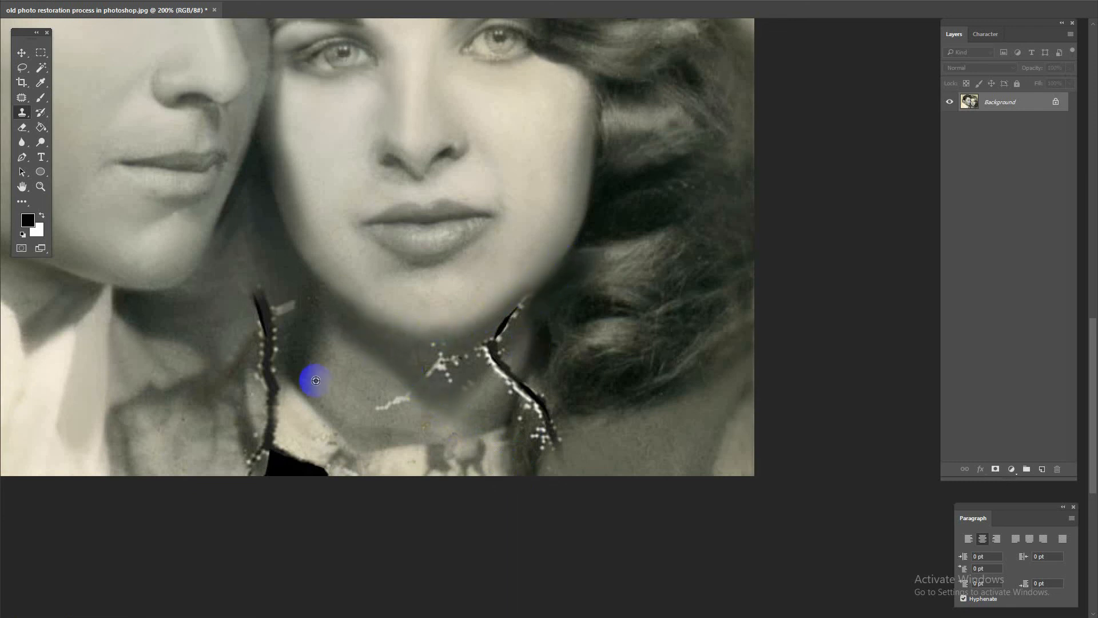
# Step: Clone clothing tones over the black hole at the photo's lower edge and the crack beside the woman's collar
pyautogui.moveTo(321, 441); pyautogui.dragTo(288, 466)
pyautogui.moveTo(250, 405)
pyautogui.mouseDown()
pyautogui.moveTo(260, 466)
pyautogui.moveTo(247, 470)
pyautogui.moveTo(232, 400)
pyautogui.moveTo(186, 463)
pyautogui.moveTo(121, 434)
pyautogui.mouseUp()
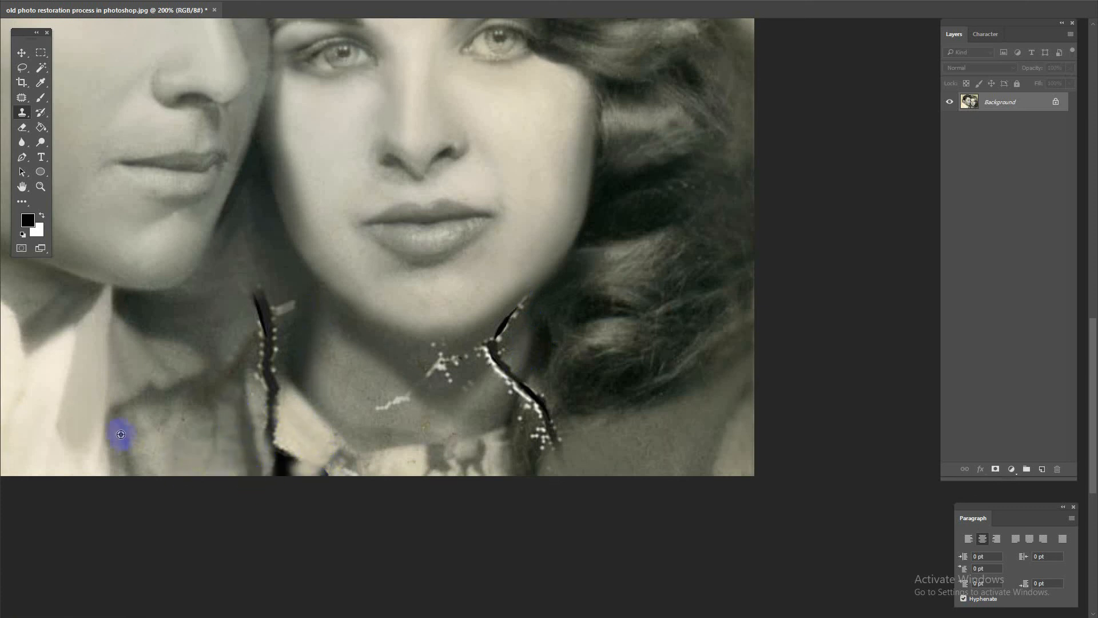
pyautogui.moveTo(233, 330)
pyautogui.mouseDown()
pyautogui.moveTo(233, 372)
pyautogui.moveTo(220, 382)
pyautogui.moveTo(260, 306)
pyautogui.moveTo(289, 285)
pyautogui.moveTo(248, 329)
pyautogui.moveTo(293, 334)
pyautogui.moveTo(278, 384)
pyautogui.moveTo(265, 381)
pyautogui.moveTo(289, 439)
pyautogui.moveTo(271, 427)
pyautogui.moveTo(278, 450)
pyautogui.mouseUp()
pyautogui.moveTo(273, 413)
pyautogui.mouseDown()
pyautogui.moveTo(274, 378)
pyautogui.moveTo(255, 367)
pyautogui.moveTo(268, 330)
pyautogui.moveTo(259, 325)
pyautogui.moveTo(270, 342)
pyautogui.moveTo(284, 308)
pyautogui.moveTo(259, 287)
pyautogui.mouseUp()
pyautogui.scroll(-2, 454, 288)
pyautogui.scroll(2, 649, 430)
# Step: Clone neck, hair and clothing tones over the black crack running from below the woman's jaw to her shoulder
pyautogui.moveTo(629, 400); pyautogui.dragTo(362, 224)
pyautogui.scroll(1, 457, 429)
pyautogui.rightClick(589, 335)
pyautogui.keyDown('alt'); pyautogui.click(574, 338); pyautogui.keyUp('alt')
pyautogui.moveTo(566, 374)
pyautogui.mouseDown()
pyautogui.moveTo(574, 416)
pyautogui.moveTo(549, 417)
pyautogui.moveTo(540, 402)
pyautogui.mouseUp()
pyautogui.keyDown('alt'); pyautogui.click(596, 382); pyautogui.keyUp('alt')
pyautogui.keyDown('alt'); pyautogui.click(575, 306); pyautogui.keyUp('alt')
pyautogui.moveTo(554, 349)
pyautogui.mouseDown()
pyautogui.moveTo(544, 321)
pyautogui.moveTo(546, 368)
pyautogui.moveTo(517, 315)
pyautogui.moveTo(520, 289)
pyautogui.moveTo(525, 320)
pyautogui.moveTo(497, 297)
pyautogui.moveTo(456, 304)
pyautogui.moveTo(511, 245)
pyautogui.moveTo(480, 291)
pyautogui.moveTo(423, 285)
pyautogui.mouseUp()
pyautogui.keyDown('alt'); pyautogui.click(518, 403); pyautogui.keyUp('alt')
pyautogui.keyDown('alt'); pyautogui.click(548, 283); pyautogui.keyUp('alt')
pyautogui.keyDown('alt'); pyautogui.click(496, 374); pyautogui.keyUp('alt')
pyautogui.keyDown('alt'); pyautogui.click(511, 246); pyautogui.keyUp('alt')
# Step: Clone matching tones over the remaining crack and dark spots along the woman's collar and the clothing beside it
pyautogui.keyDown('alt'); pyautogui.click(471, 244); pyautogui.keyUp('alt')
pyautogui.keyDown('alt'); pyautogui.click(267, 243); pyautogui.keyUp('alt')
pyautogui.click(240, 401)
pyautogui.moveTo(246, 445); pyautogui.dragTo(231, 452)
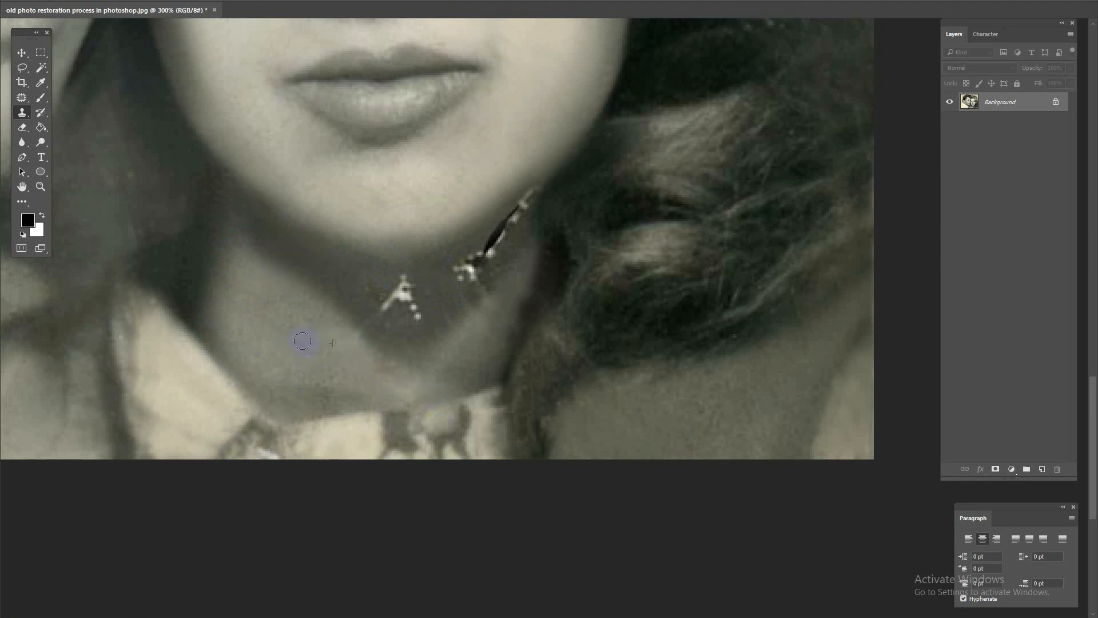
pyautogui.keyDown('alt'); pyautogui.click(162, 314); pyautogui.keyUp('alt')
# Step: Clone clean skin over the last white specks and crack remnants beneath the woman's chin and jaw
pyautogui.keyDown('alt'); pyautogui.click(363, 304); pyautogui.keyUp('alt')
pyautogui.moveTo(419, 312)
pyautogui.mouseDown()
pyautogui.moveTo(404, 281)
pyautogui.moveTo(446, 282)
pyautogui.moveTo(387, 265)
pyautogui.moveTo(453, 292)
pyautogui.moveTo(444, 324)
pyautogui.moveTo(543, 181)
pyautogui.moveTo(504, 235)
pyautogui.moveTo(525, 247)
pyautogui.moveTo(465, 318)
pyautogui.mouseUp()
pyautogui.keyDown('alt'); pyautogui.click(524, 247); pyautogui.keyUp('alt')
# Step: Toggle the original photo layer's visibility to compare the damaged and restored portraits
pyautogui.hotkey('ctrl', '-')
pyautogui.hotkey('ctrl', '-')
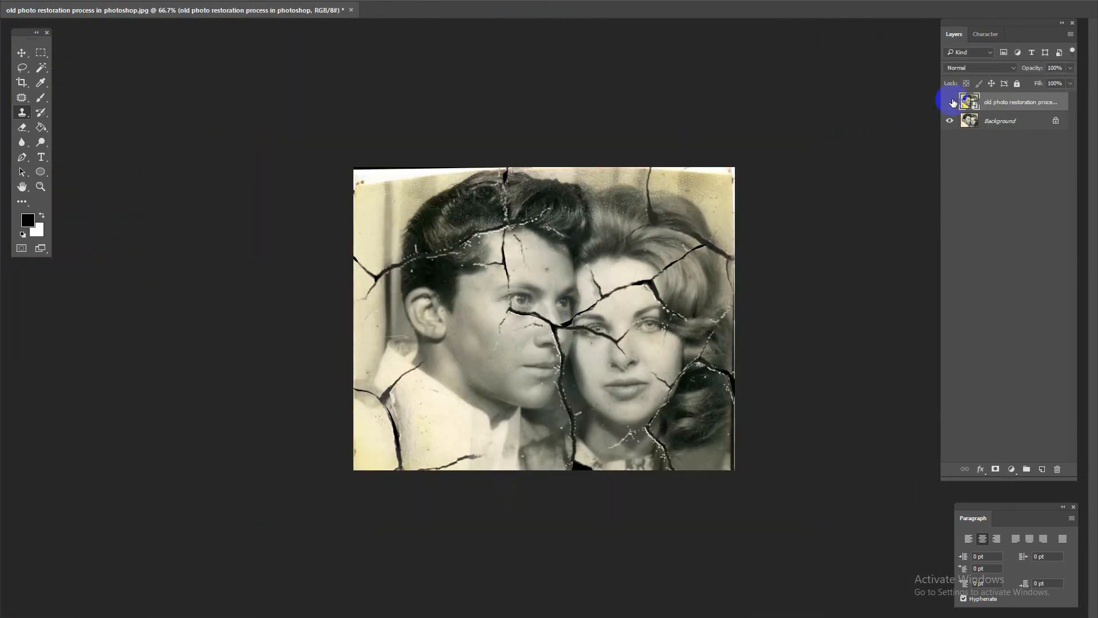
pyautogui.click(950, 102)
pyautogui.click(951, 102)
pyautogui.click(951, 101)
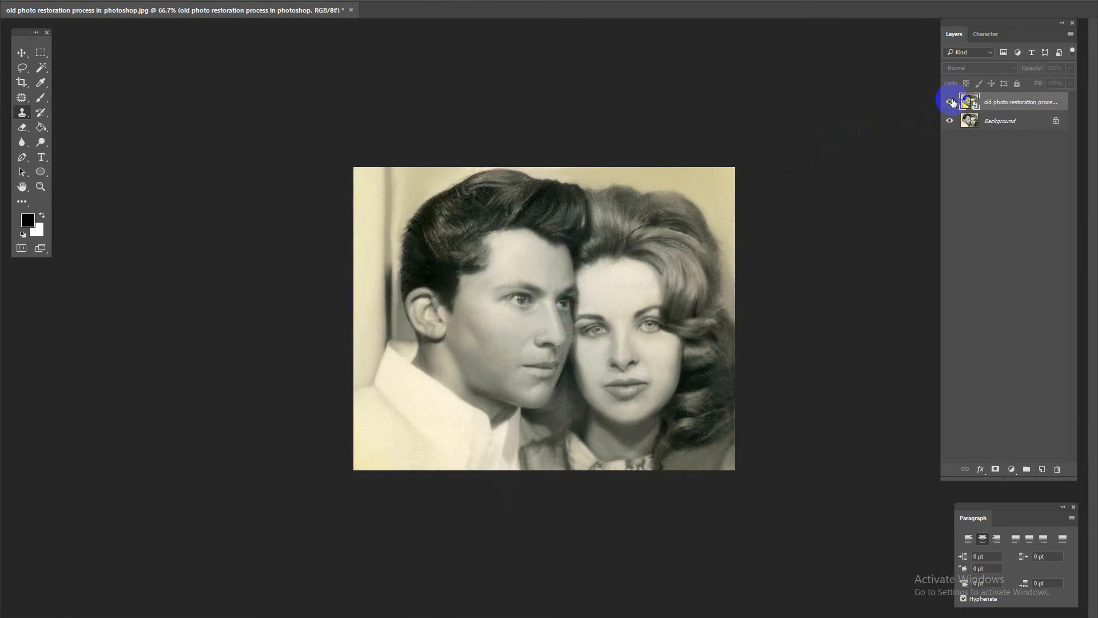
pyautogui.click(950, 102)
pyautogui.click(951, 102)
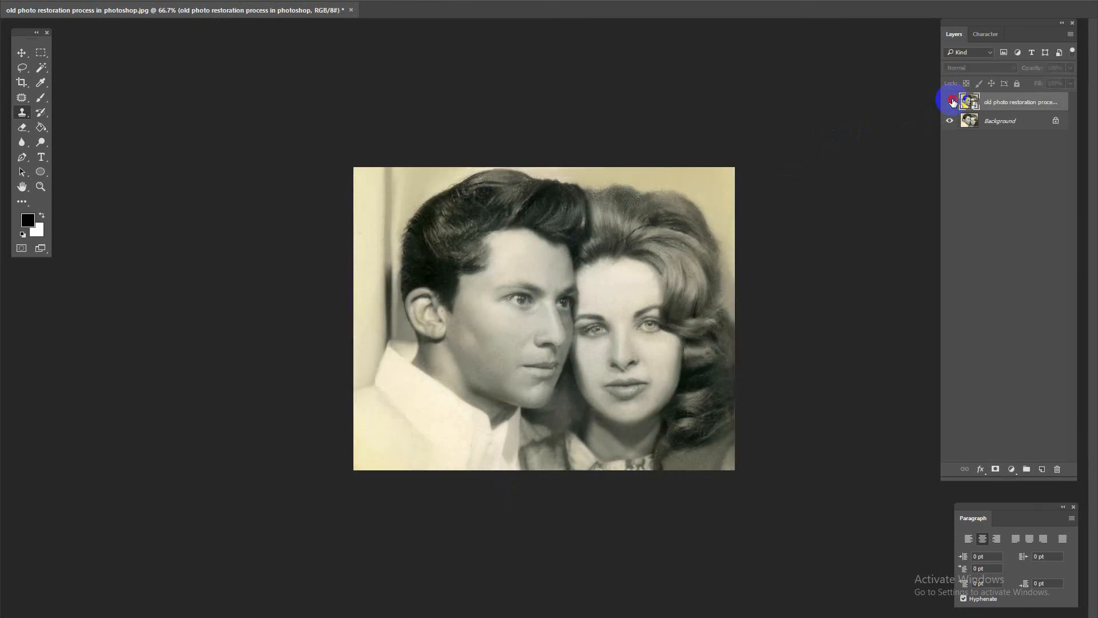